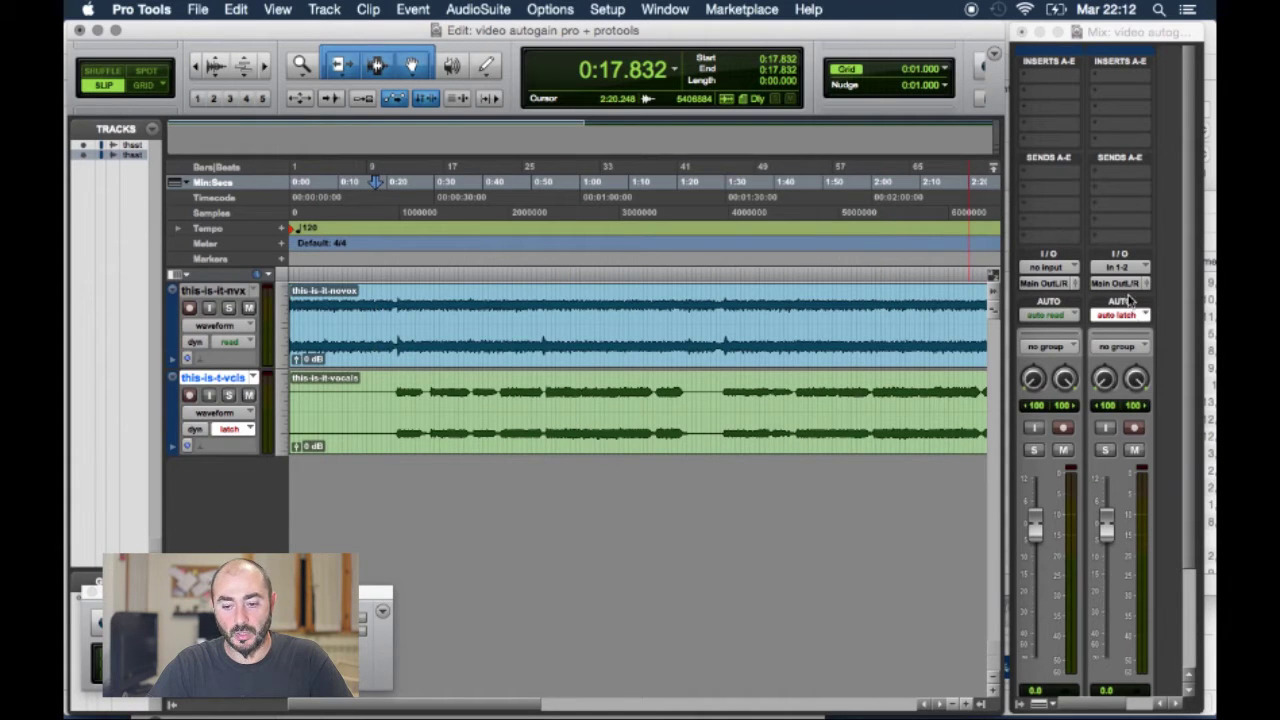
- Insert HoRNetAutoGainPro on the vocal track's Inserts A slot and reposition its window
{"action": "left_click", "coordinate": [1129, 76]}
{"action": "mouse_move", "coordinate": [1064, 113]}
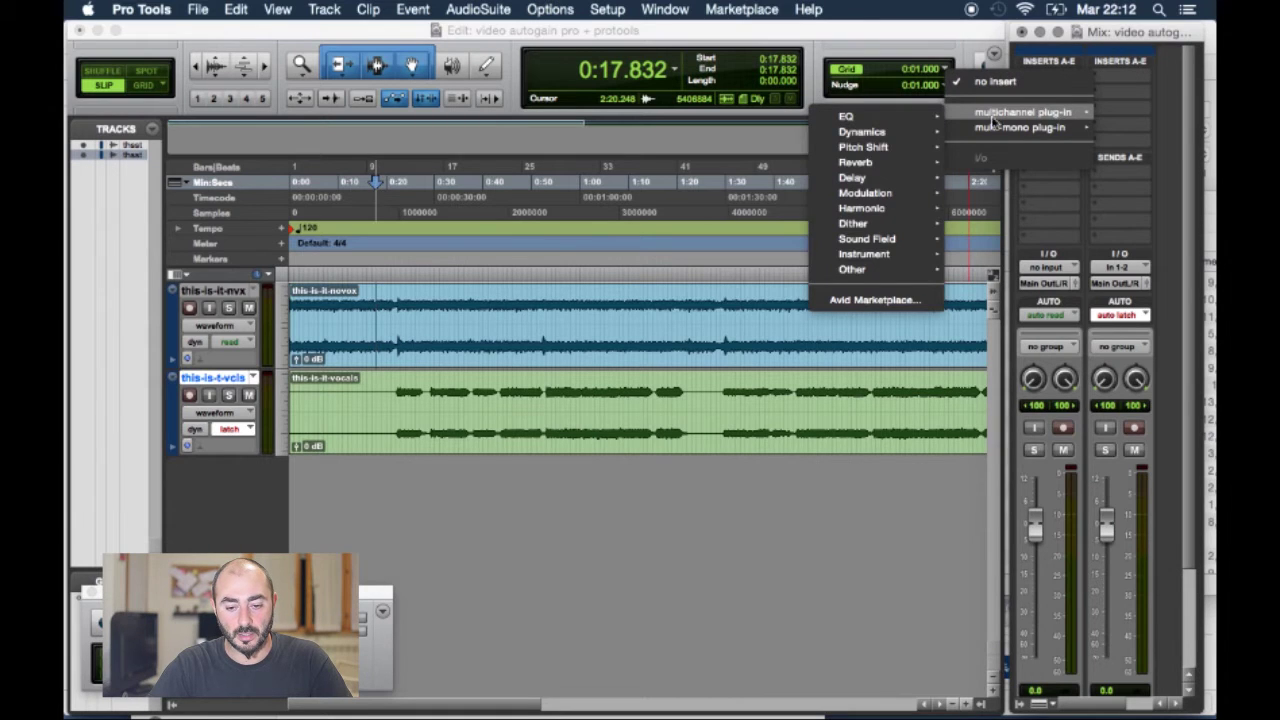
{"action": "mouse_move", "coordinate": [882, 269]}
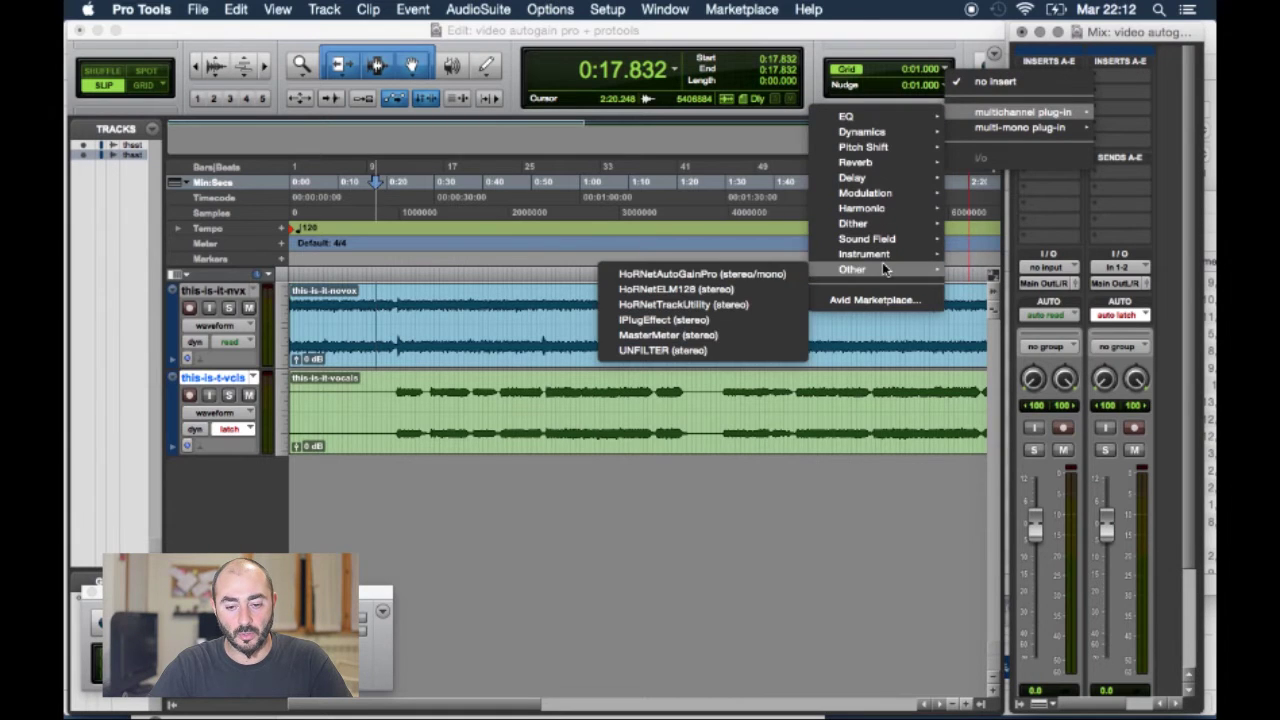
{"action": "left_click", "coordinate": [785, 275]}
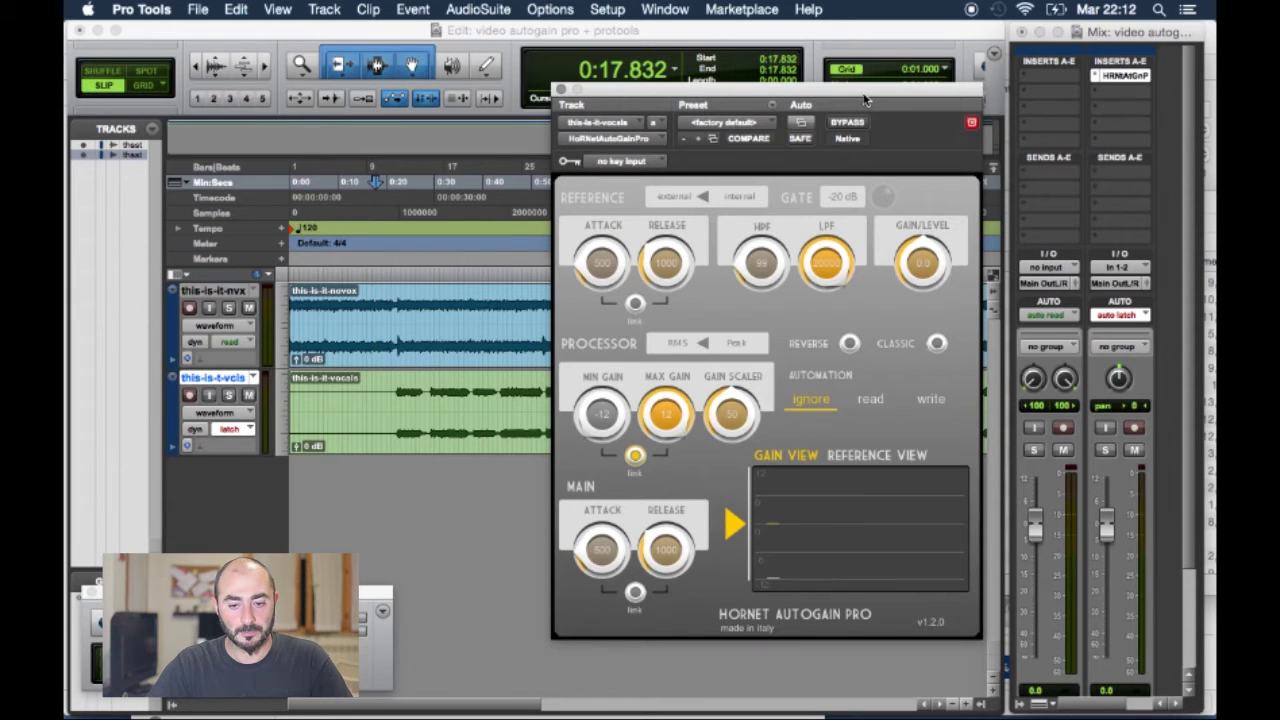
{"action": "left_click_drag", "start_coordinate": [870, 96], "coordinate": [812, 100]}
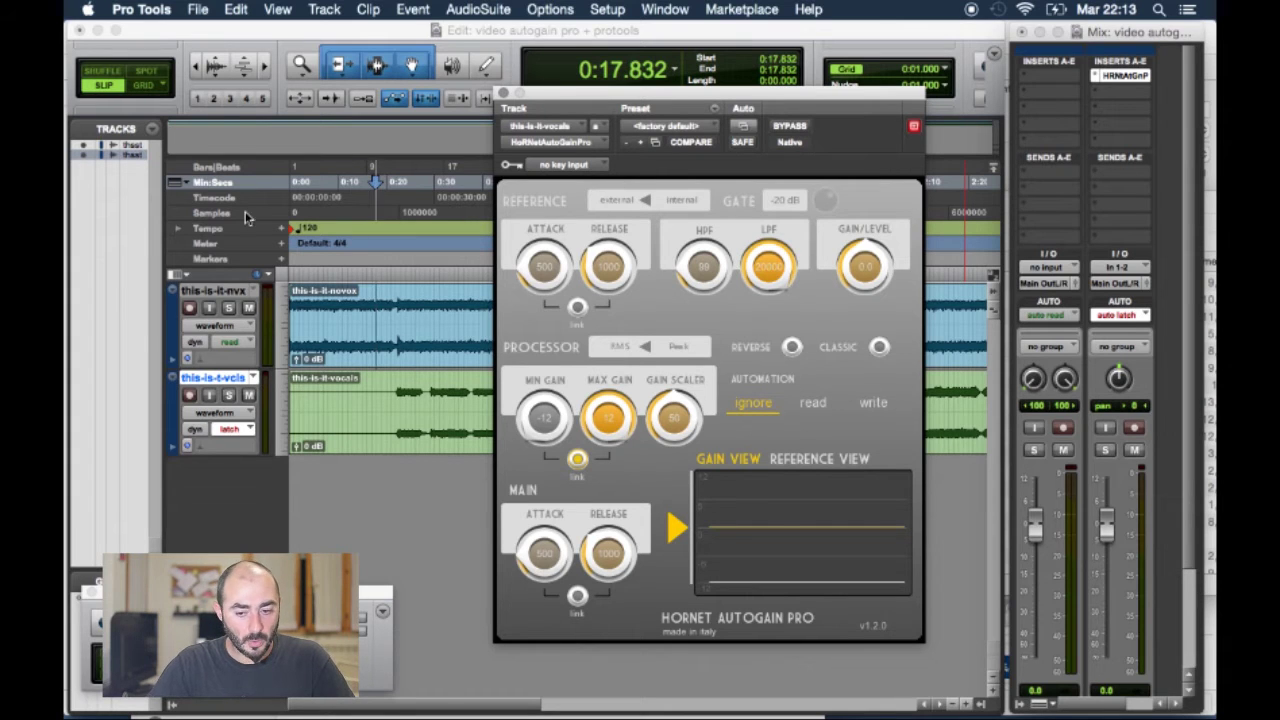
- Add a send on the music track routed to Bus 1-2
{"action": "left_click", "coordinate": [1065, 178]}
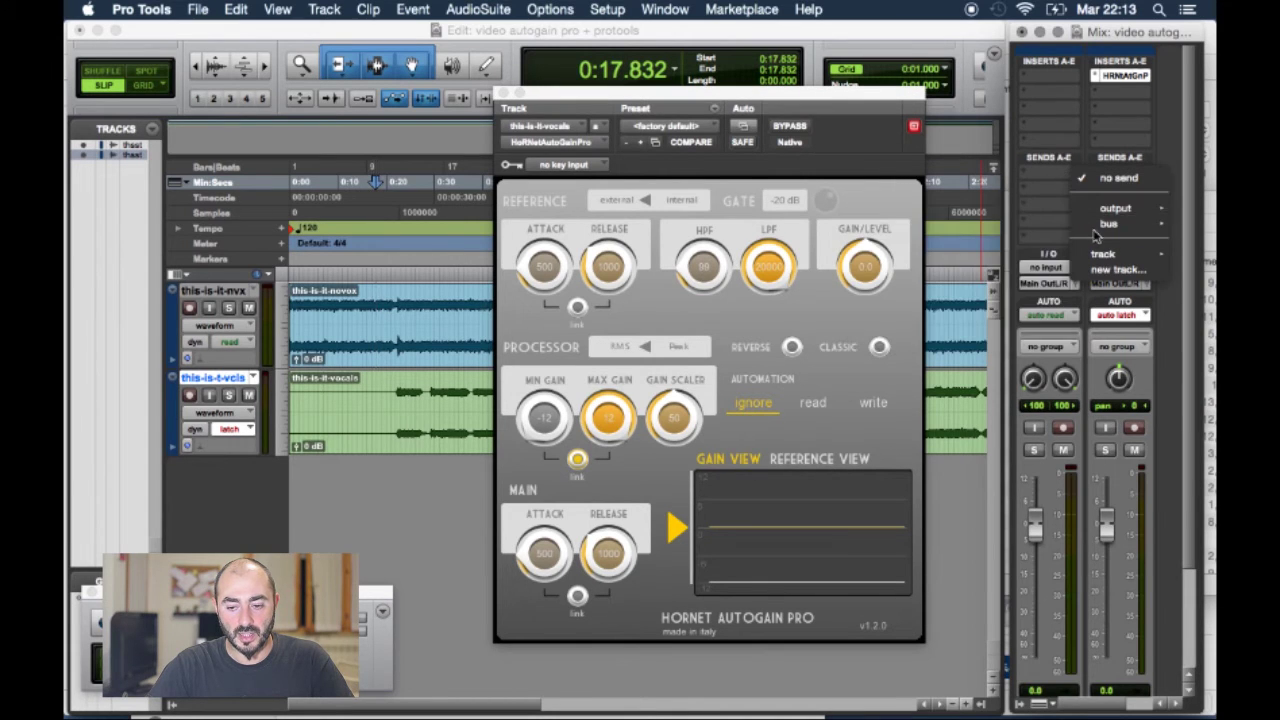
{"action": "mouse_move", "coordinate": [1110, 224]}
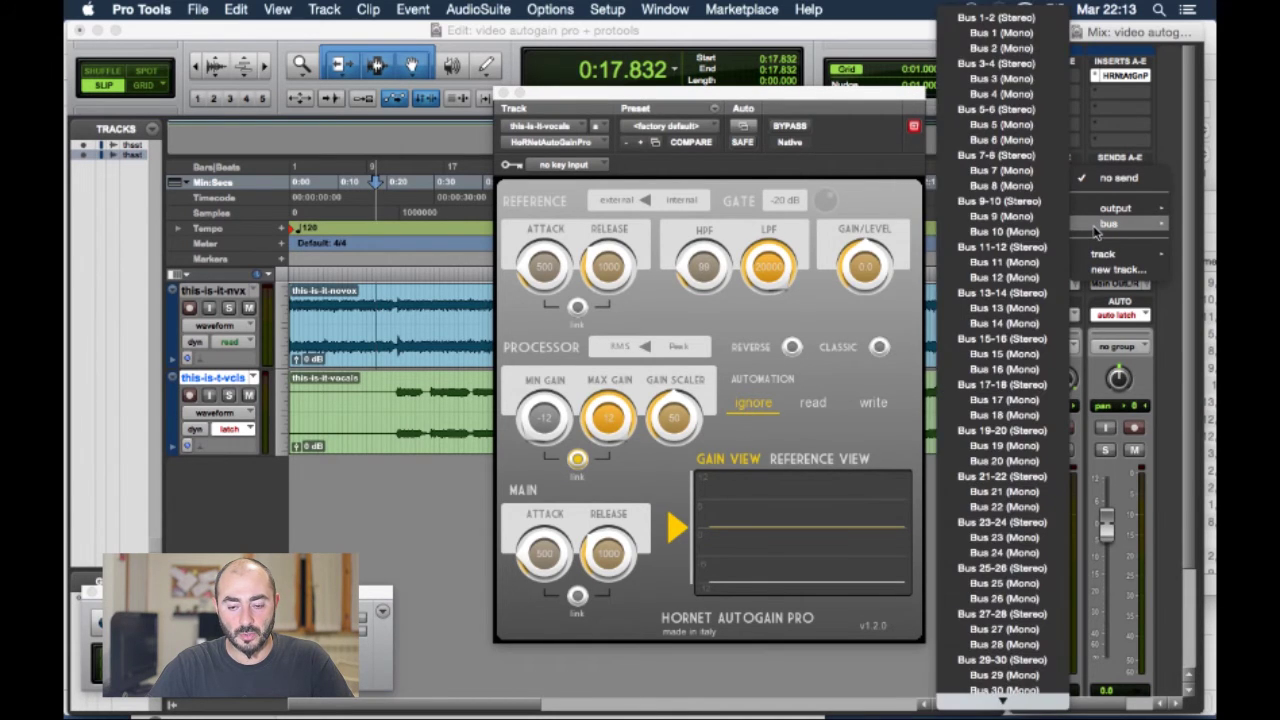
{"action": "left_click", "coordinate": [1016, 17]}
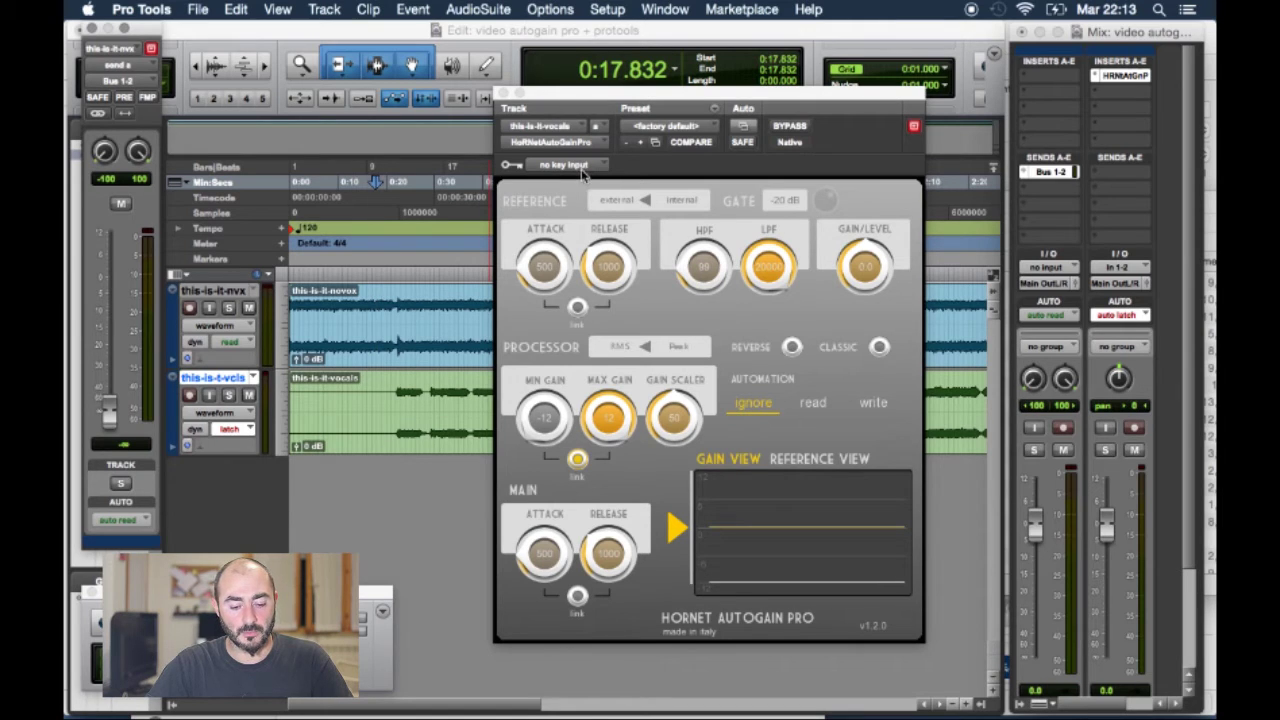
- Set AutoGain's key input to Bus 1 and raise the music send to -8.1
{"action": "left_click", "coordinate": [584, 170]}
{"action": "mouse_move", "coordinate": [615, 218]}
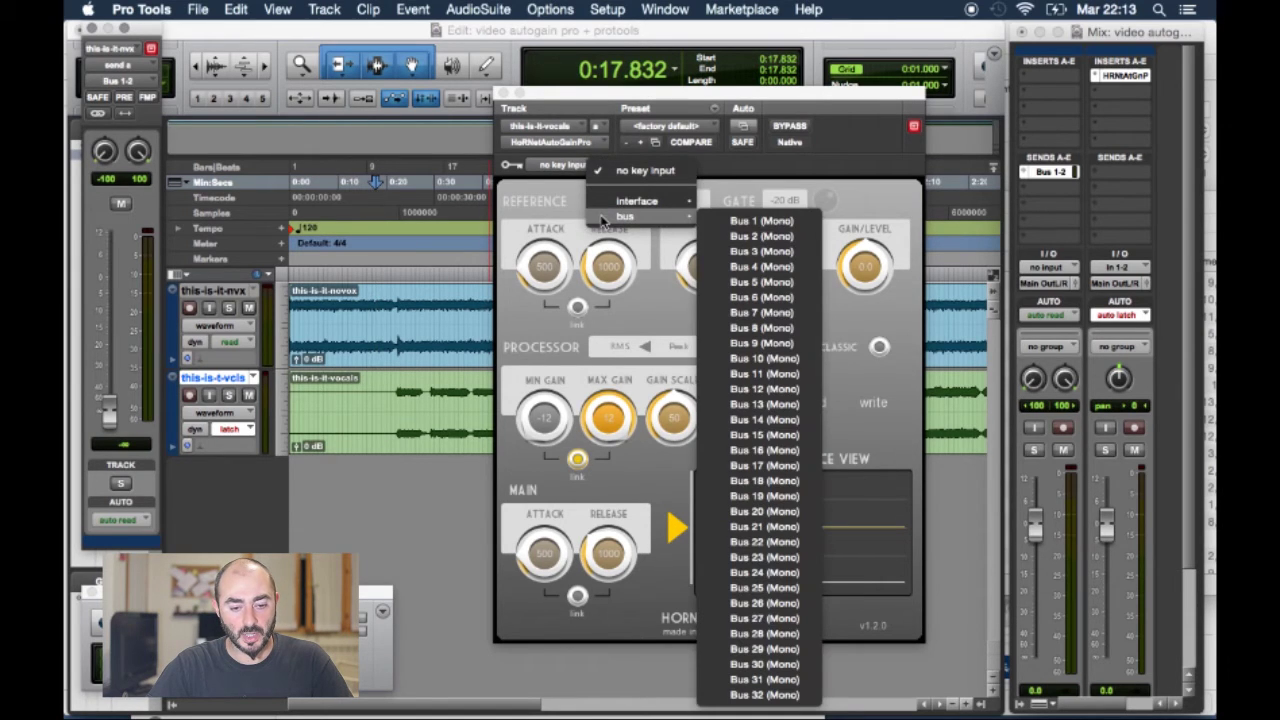
{"action": "left_click", "coordinate": [760, 221]}
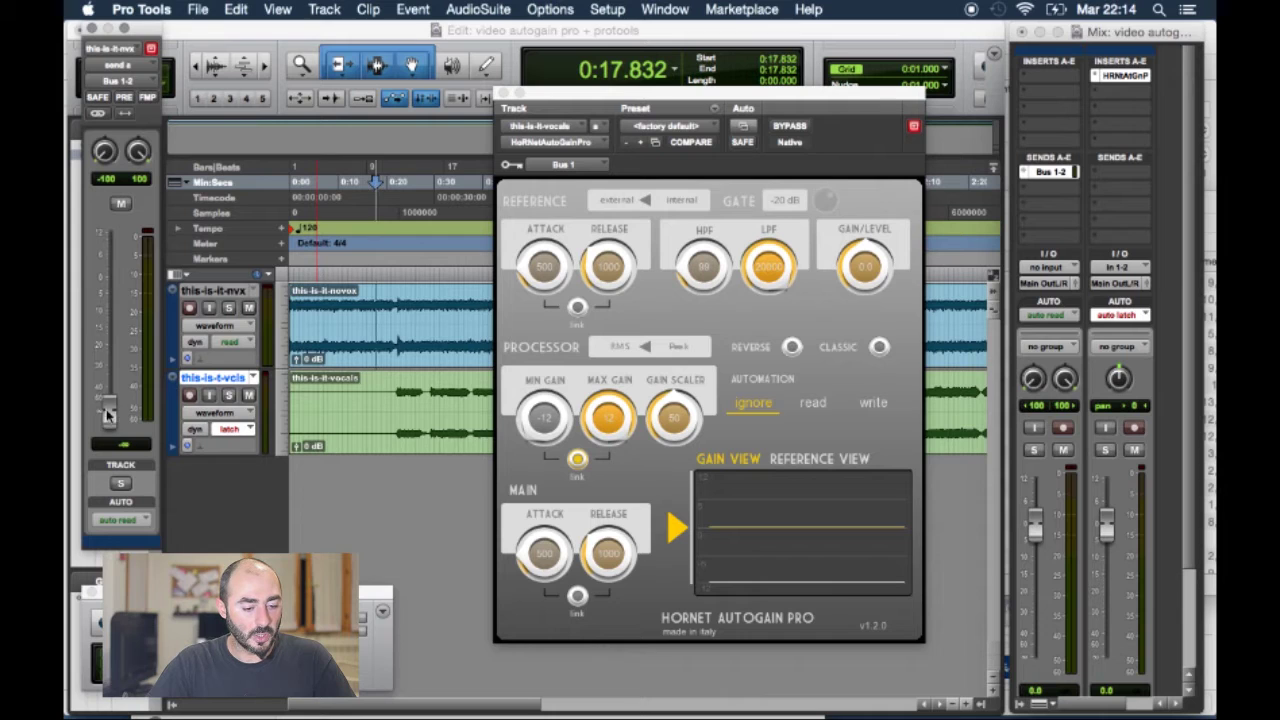
{"action": "left_click_drag", "start_coordinate": [108, 410], "coordinate": [117, 283]}
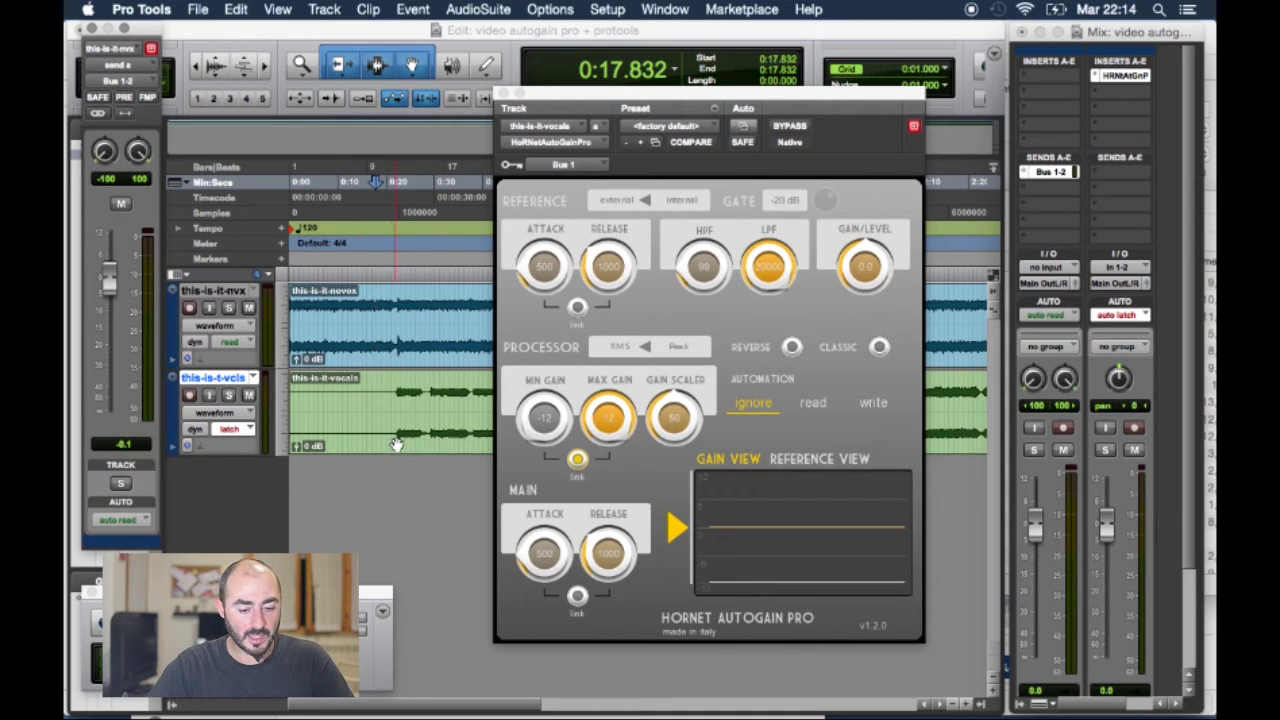
- Place the cursor at 0:20.619 and play the song twice, watching AutoGain's gain curve
{"action": "left_click", "coordinate": [390, 305]}
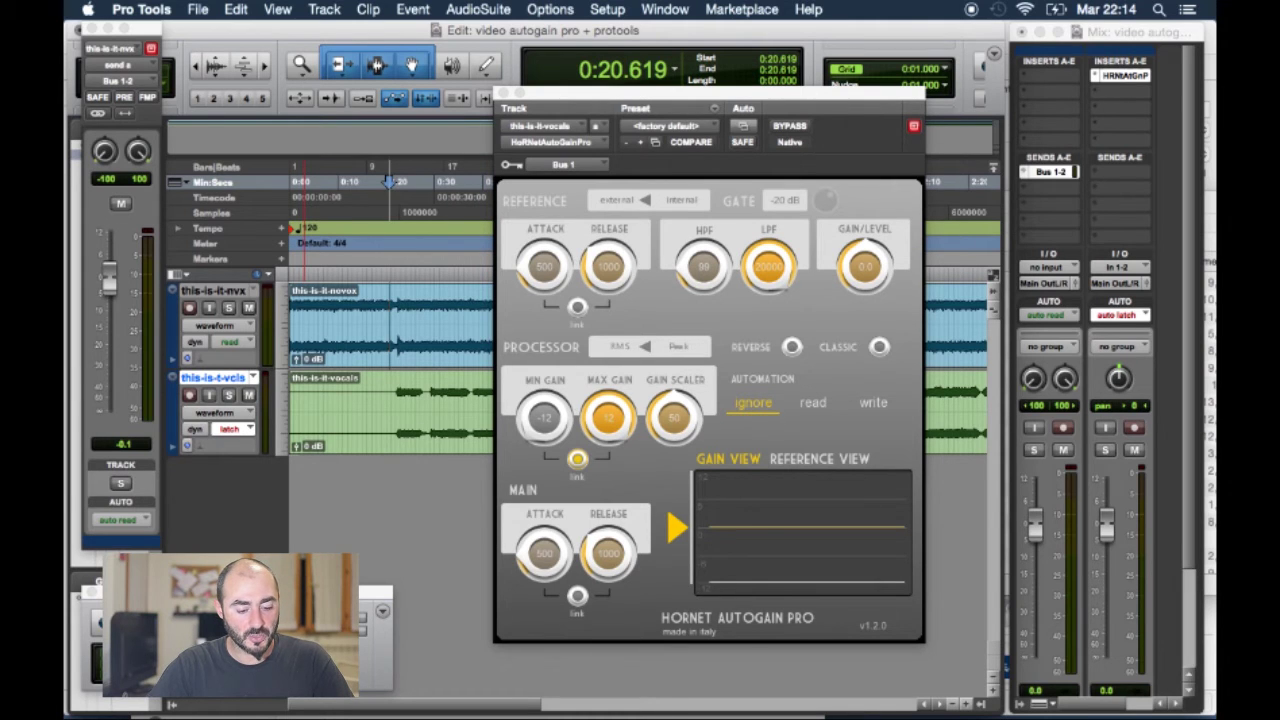
{"action": "key", "text": "space"}
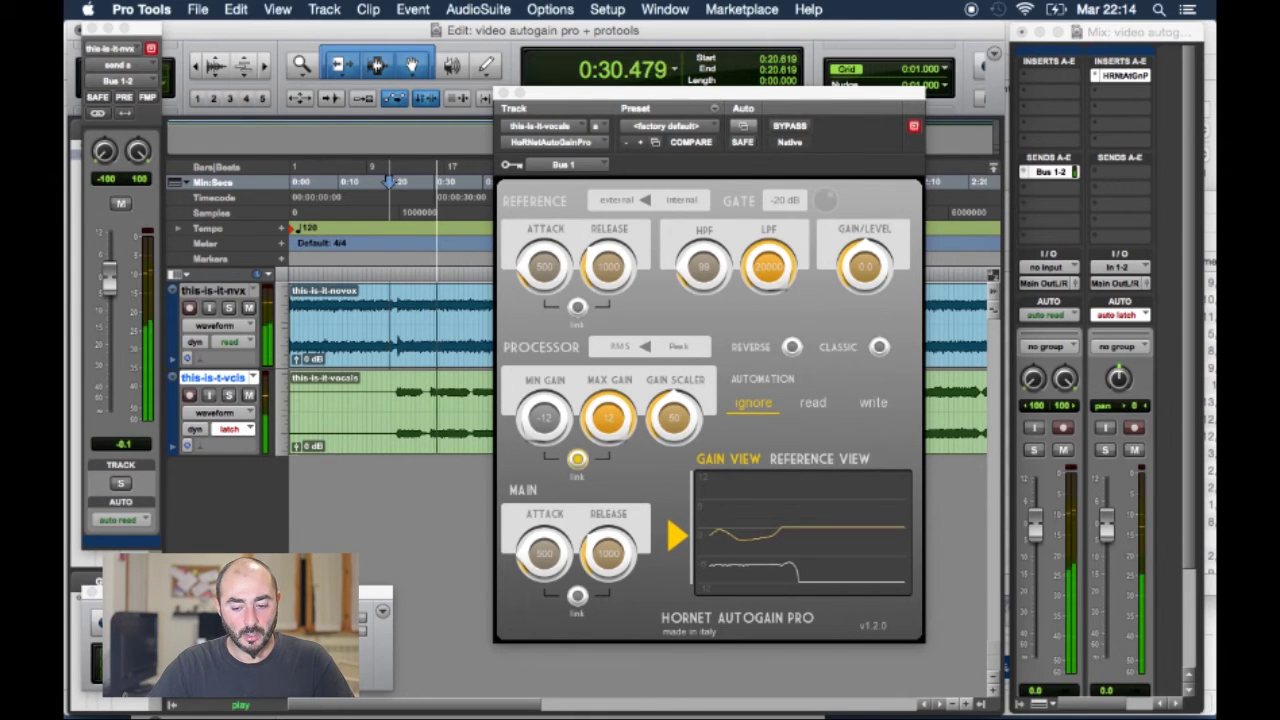
{"action": "key", "text": "space"}
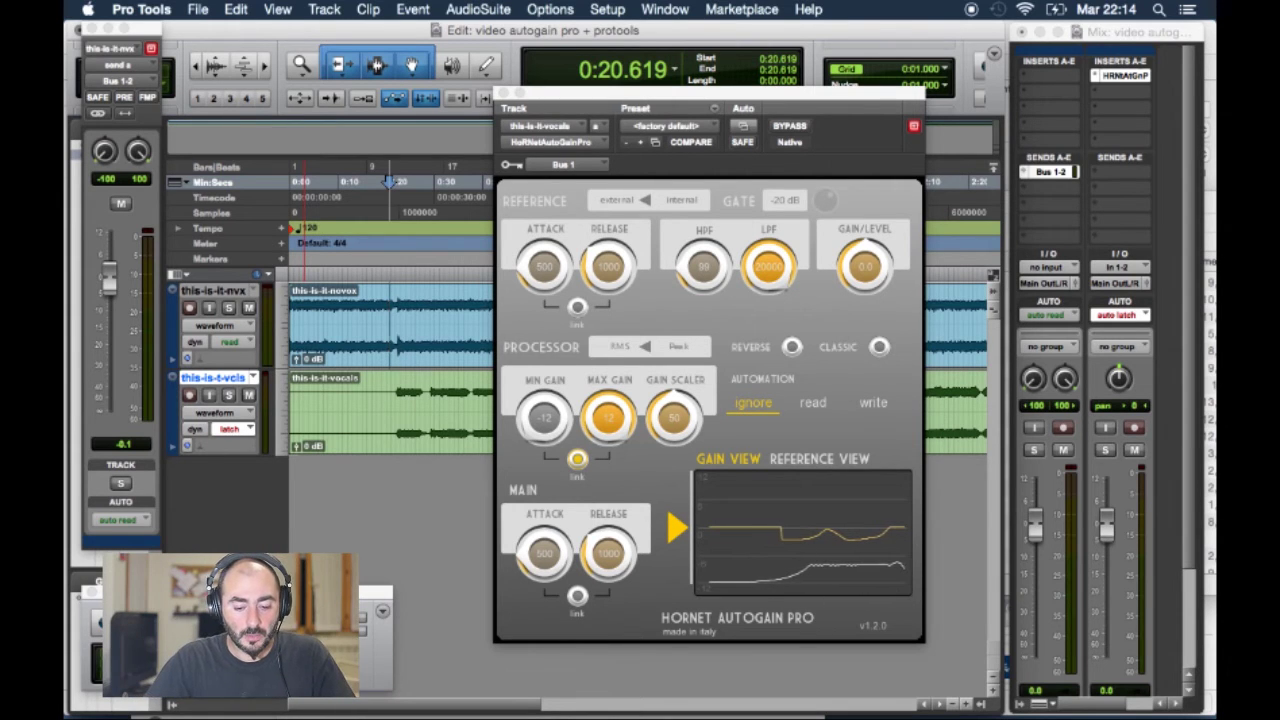
{"action": "key", "text": "space"}
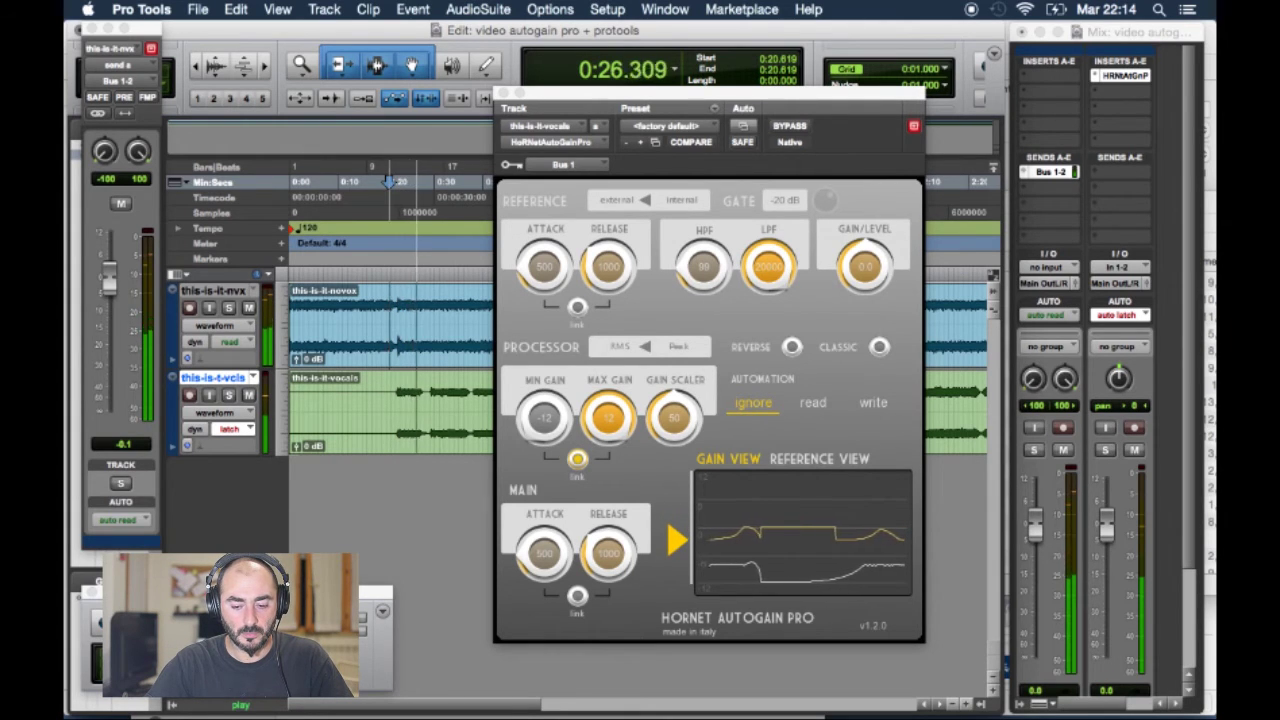
{"action": "key", "text": "space"}
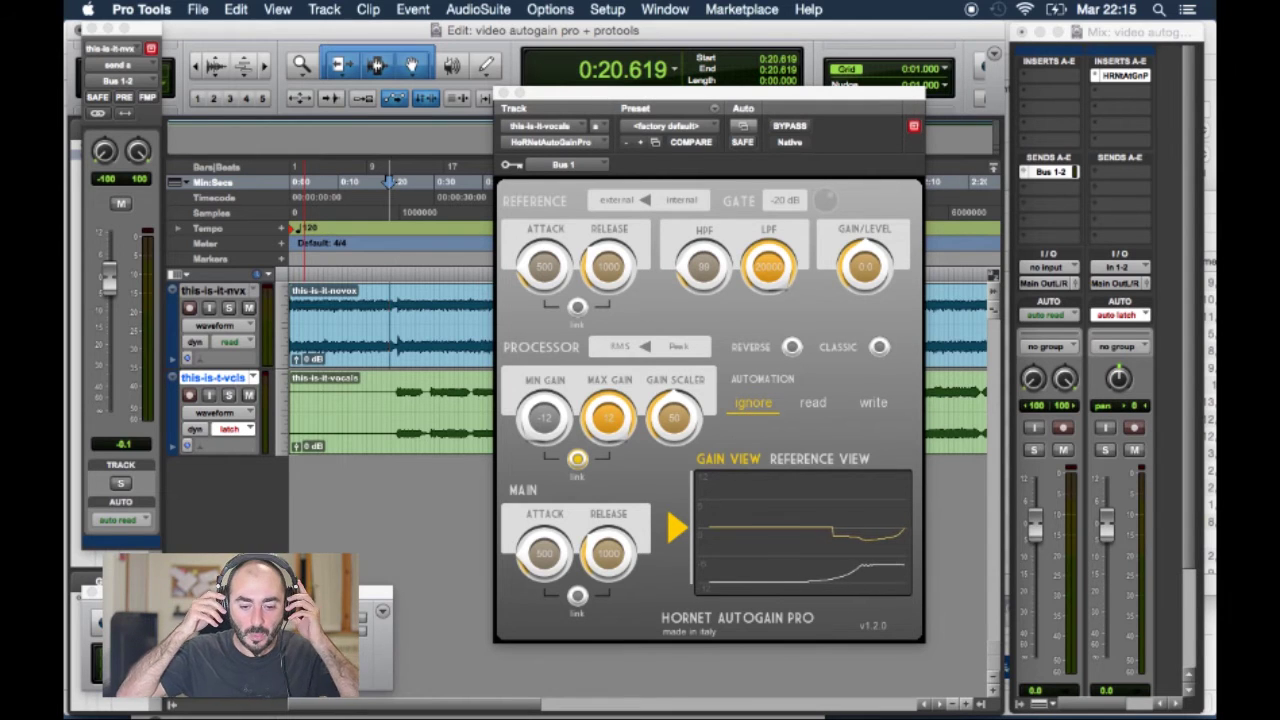
- Play from 0:20.619, raising the vocal fader to +1.6 dB, then stop
{"action": "key", "text": "space"}
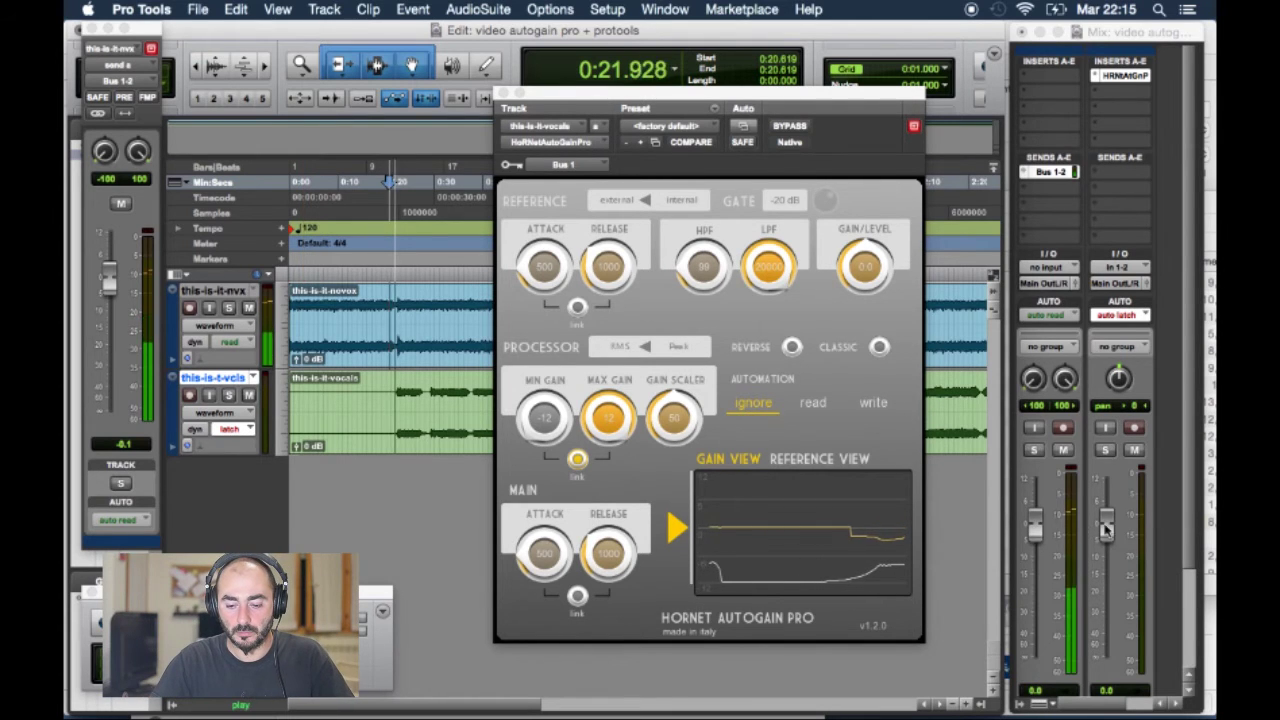
{"action": "left_click_drag", "start_coordinate": [1110, 535], "coordinate": [1108, 519]}
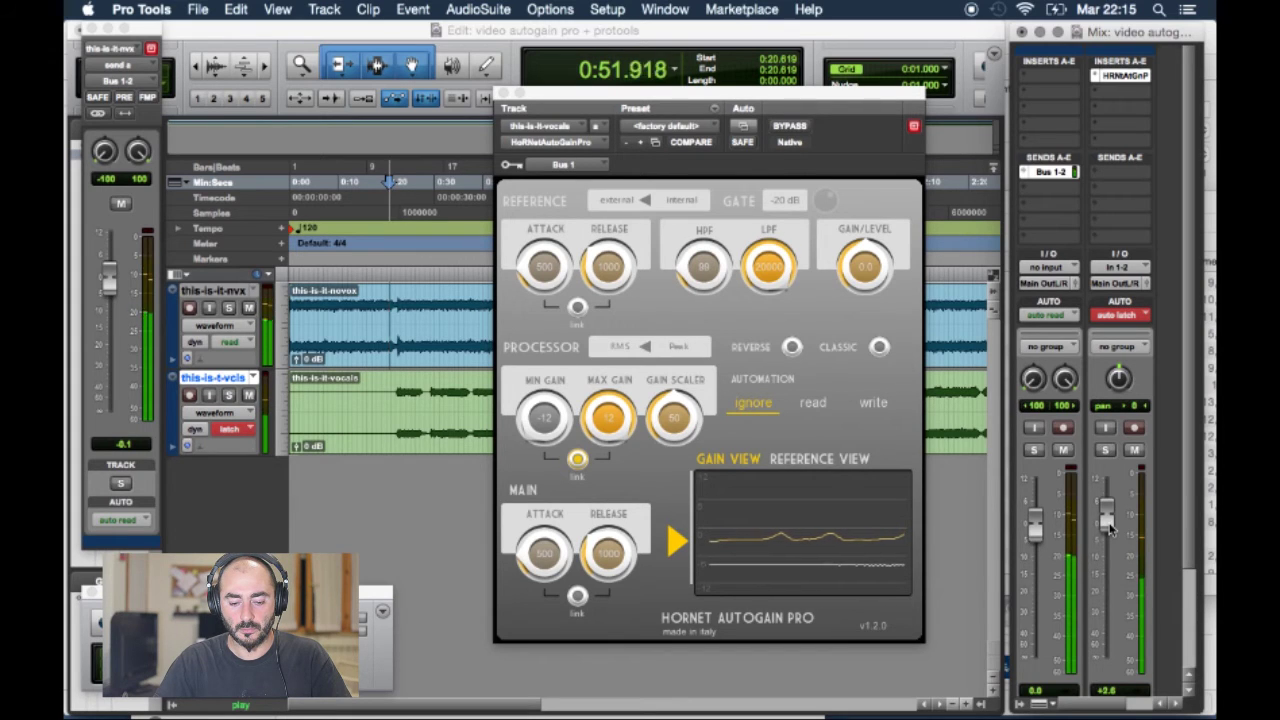
{"action": "key", "text": "space"}
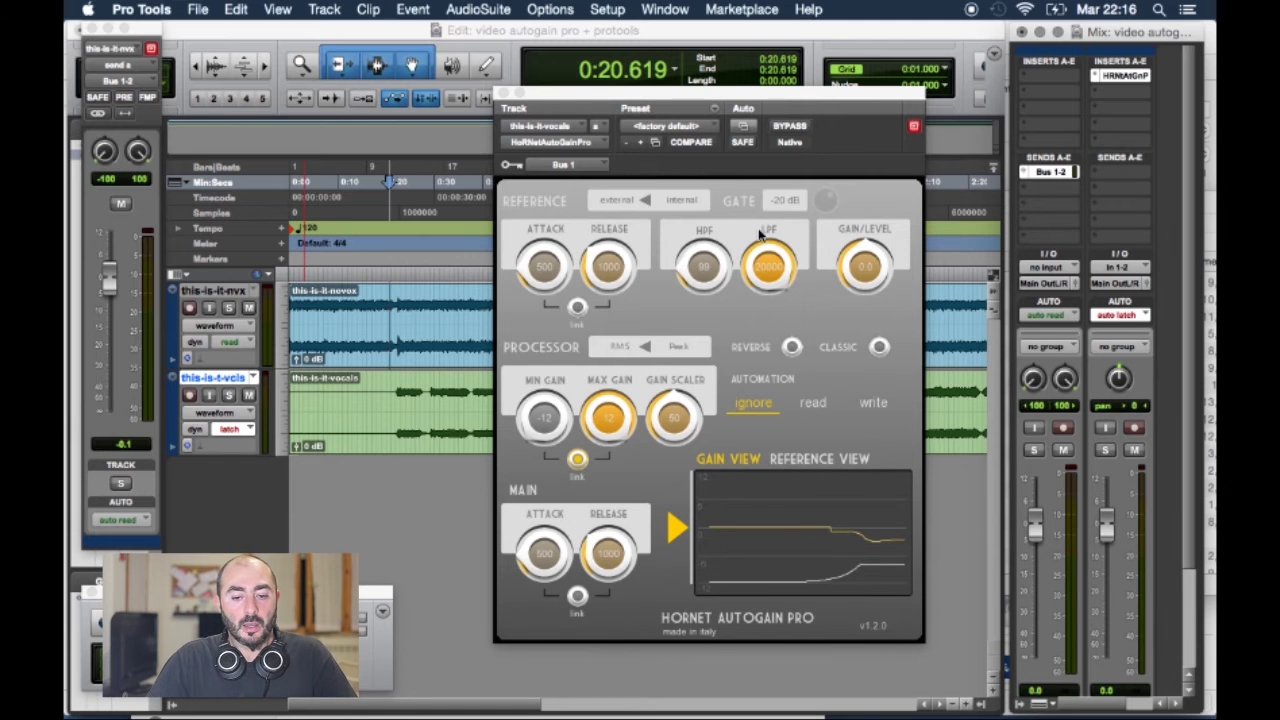
- Enable automation for AutoGain's Gain parameter
{"action": "left_click", "coordinate": [743, 128]}
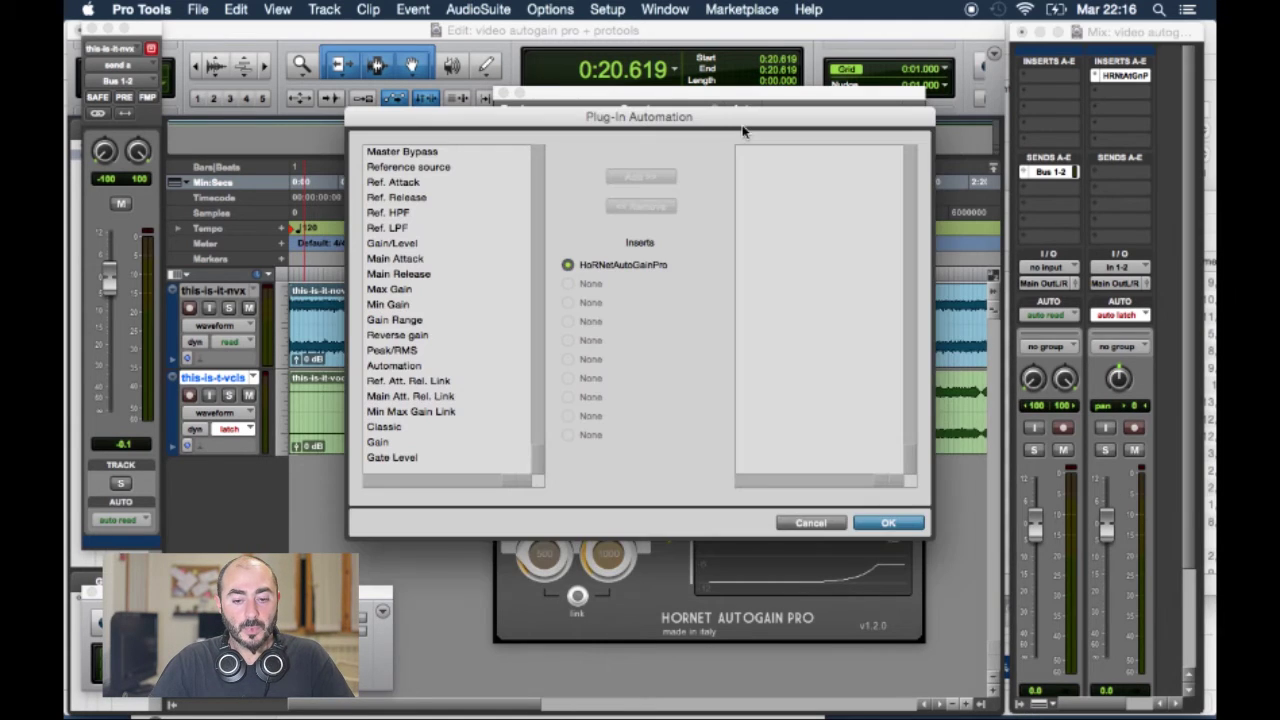
{"action": "left_click", "coordinate": [386, 442]}
{"action": "left_click", "coordinate": [635, 177]}
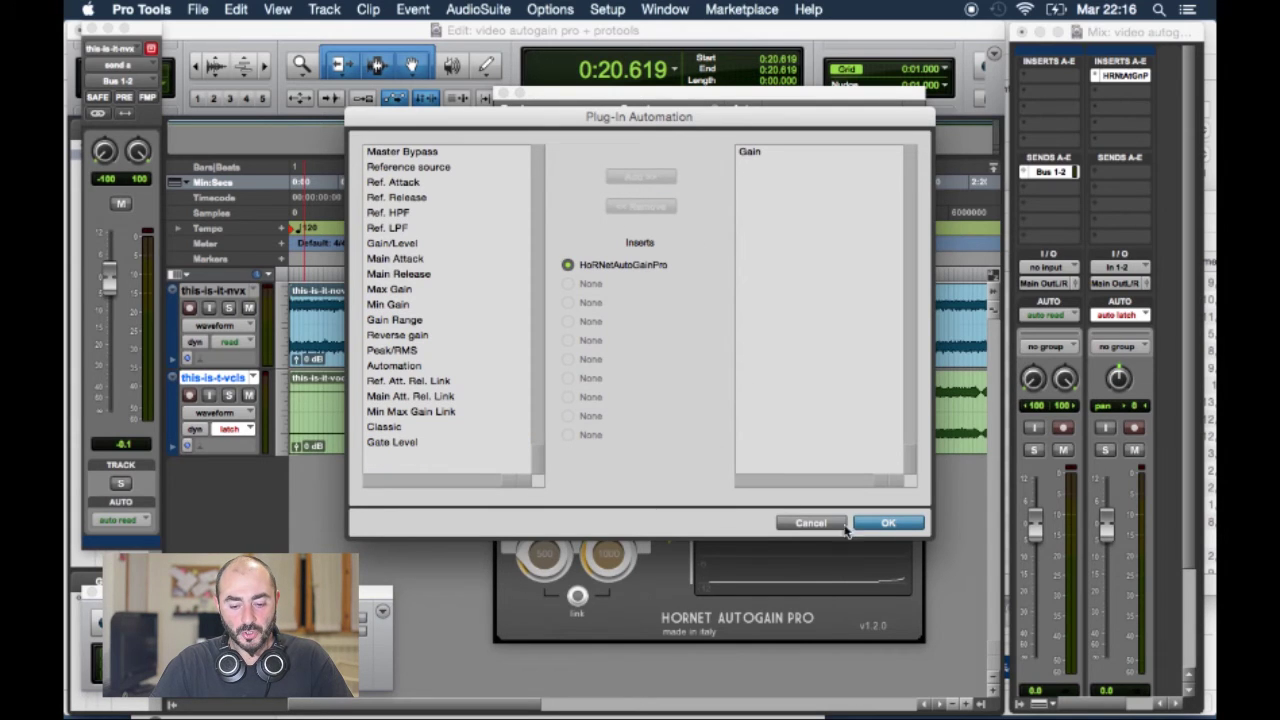
{"action": "left_click", "coordinate": [886, 525]}
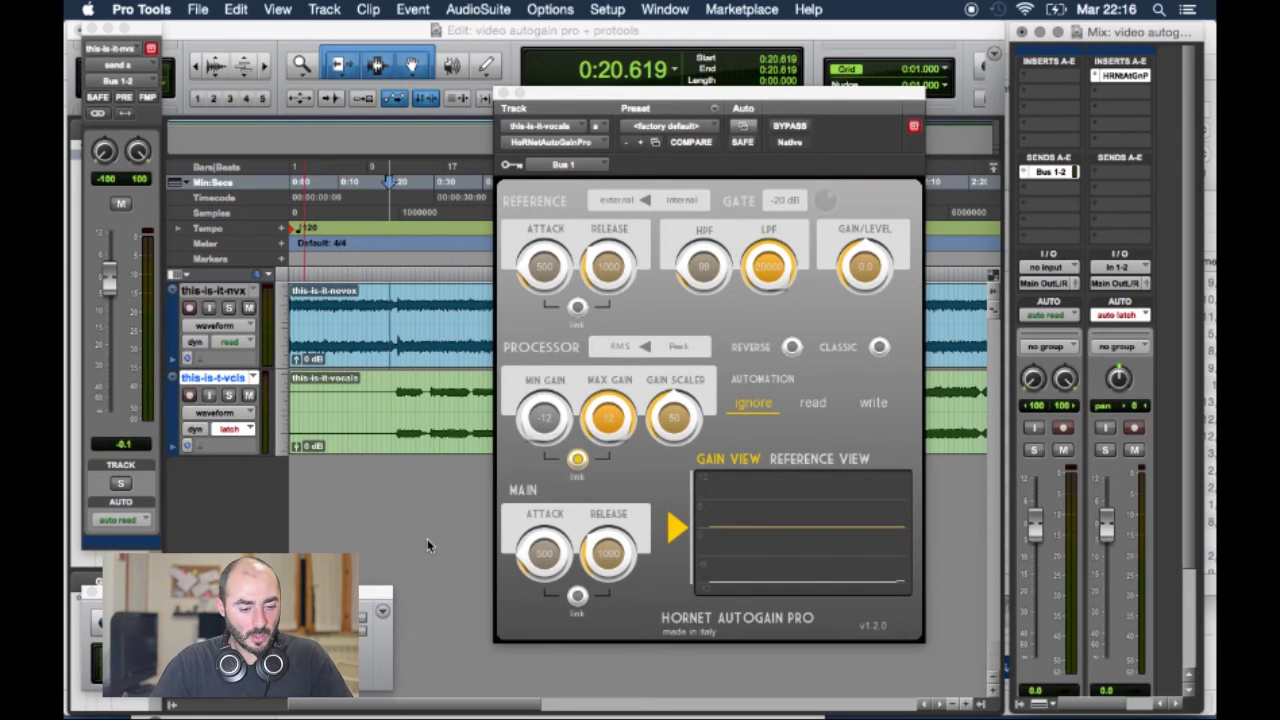
- Keep the vocal track in latch mode and set AutoGain's automation to write
{"action": "left_click", "coordinate": [233, 429]}
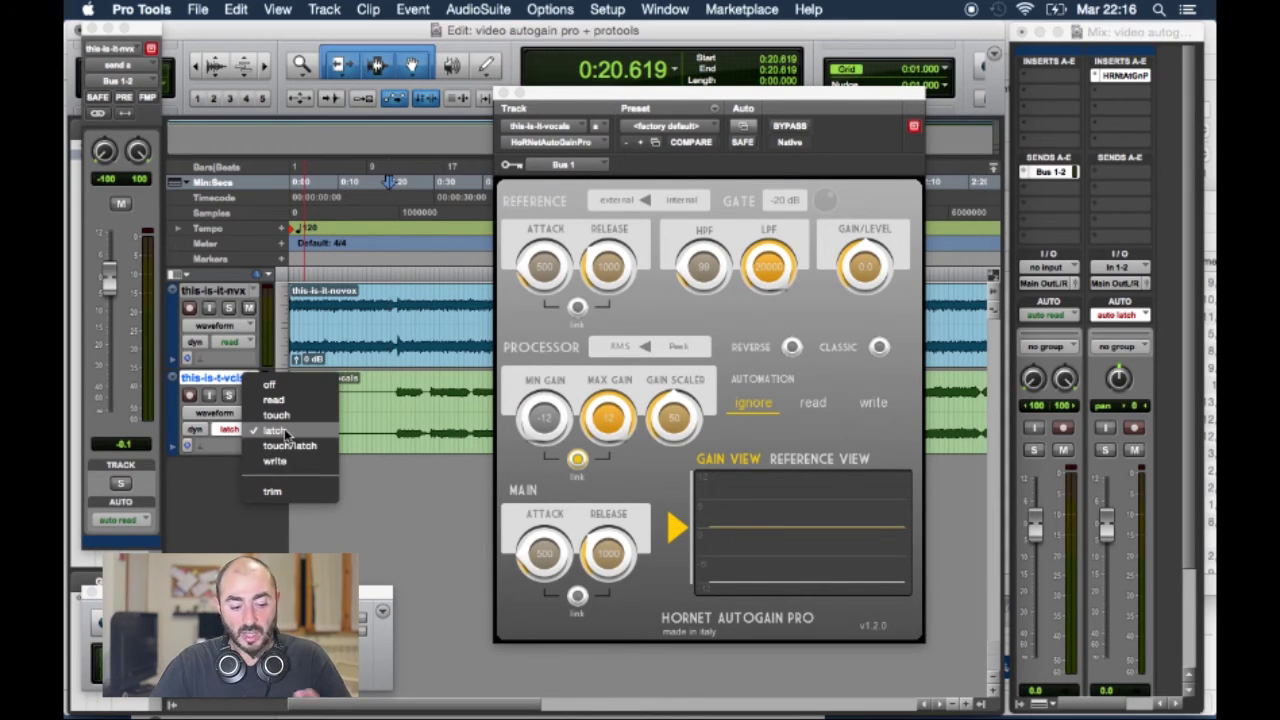
{"action": "left_click", "coordinate": [285, 432]}
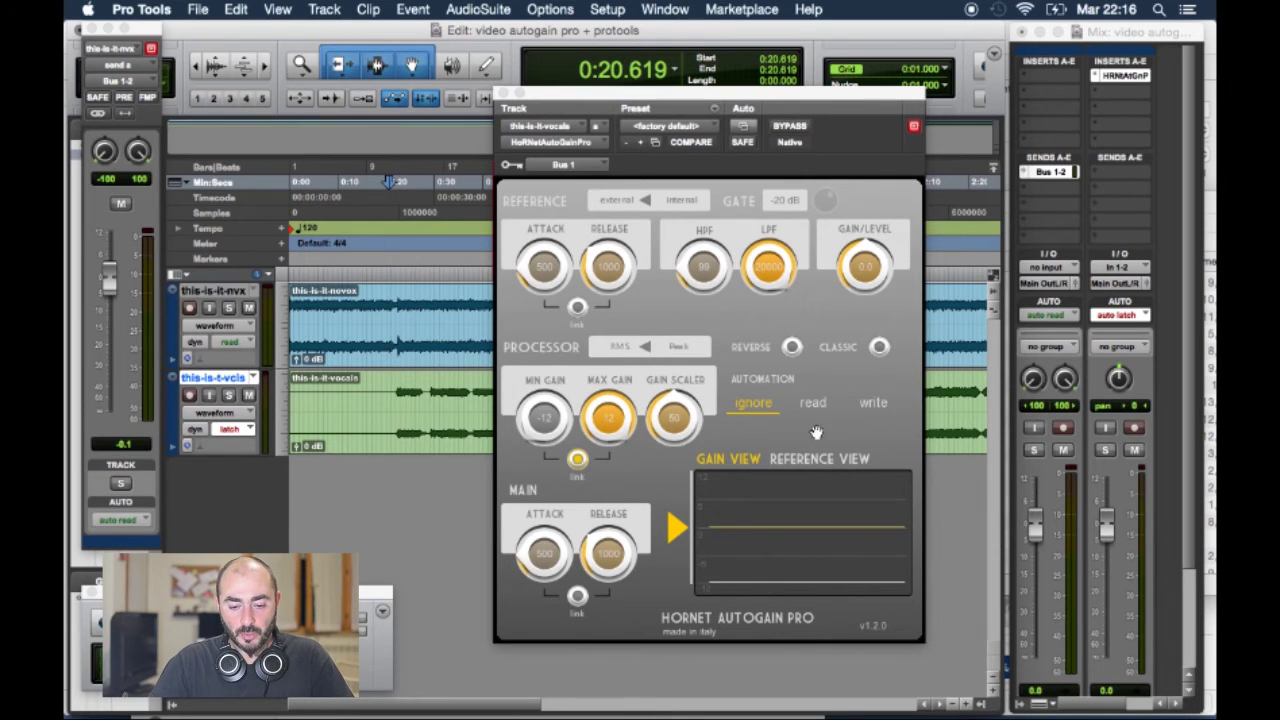
{"action": "left_click", "coordinate": [872, 402]}
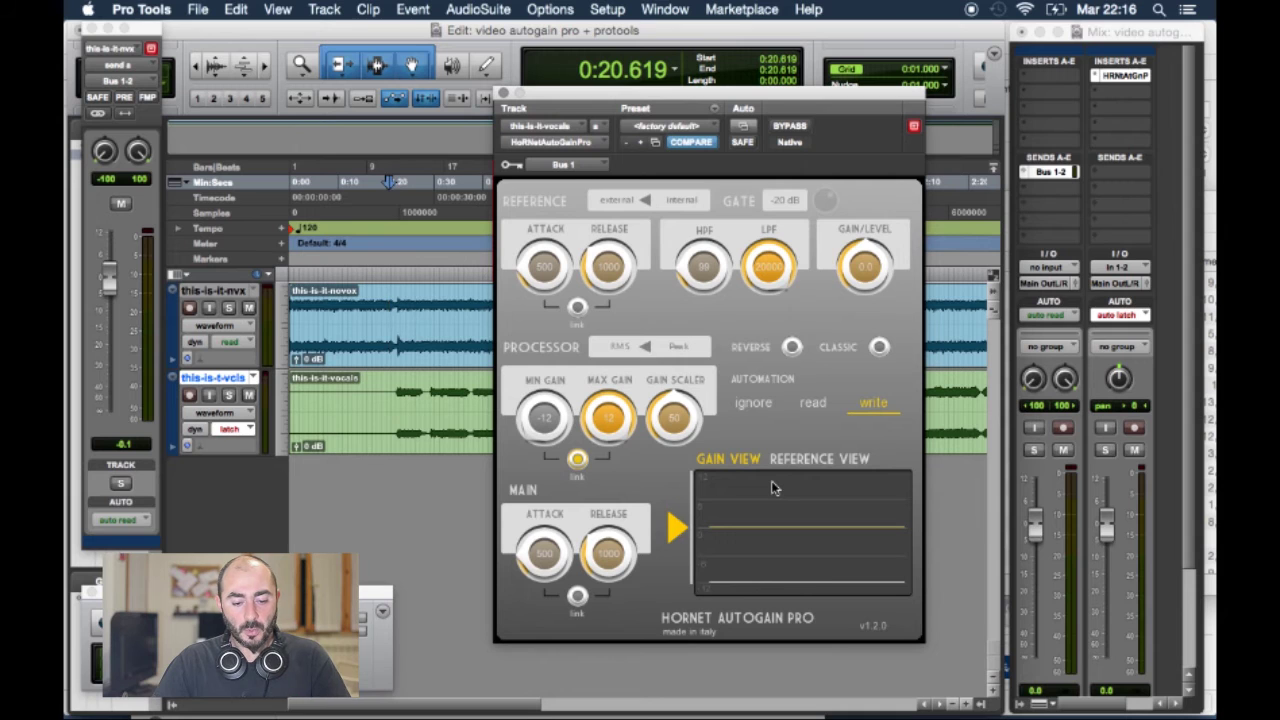
- Play the song from 0:20.619 so AutoGain writes its gain automation, then stop
{"action": "key", "text": "space"}
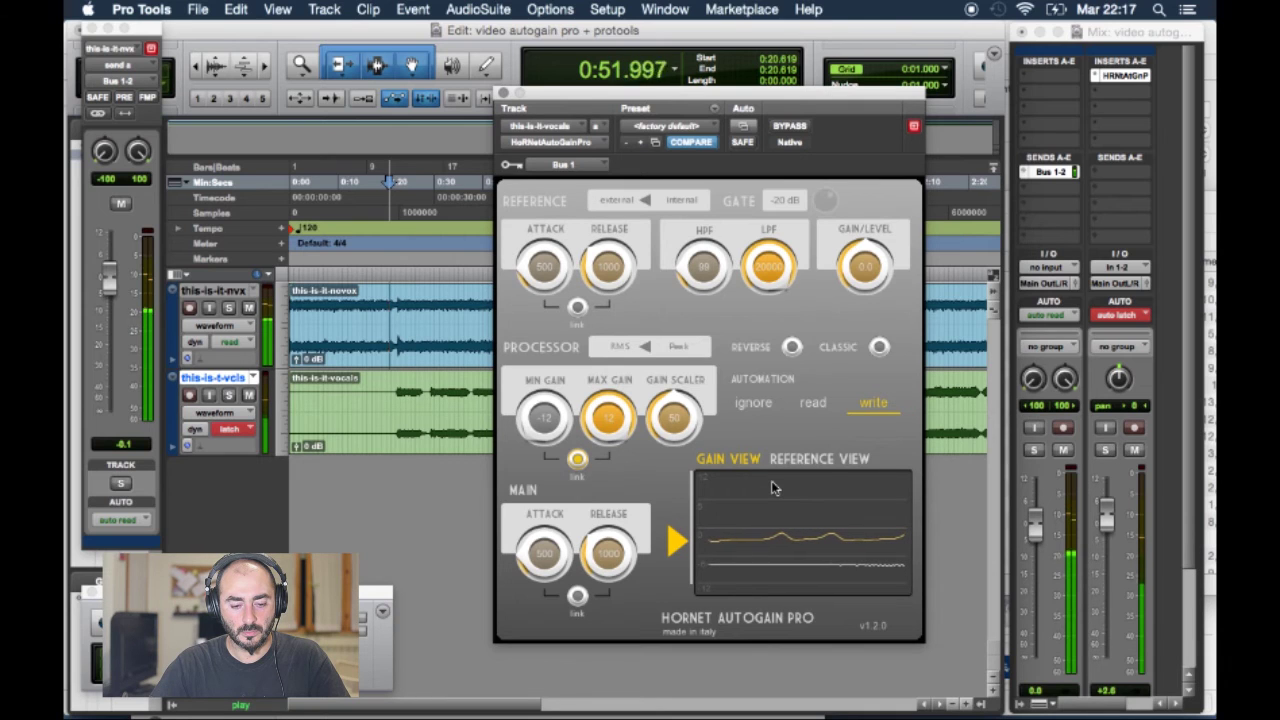
{"action": "key", "text": "space"}
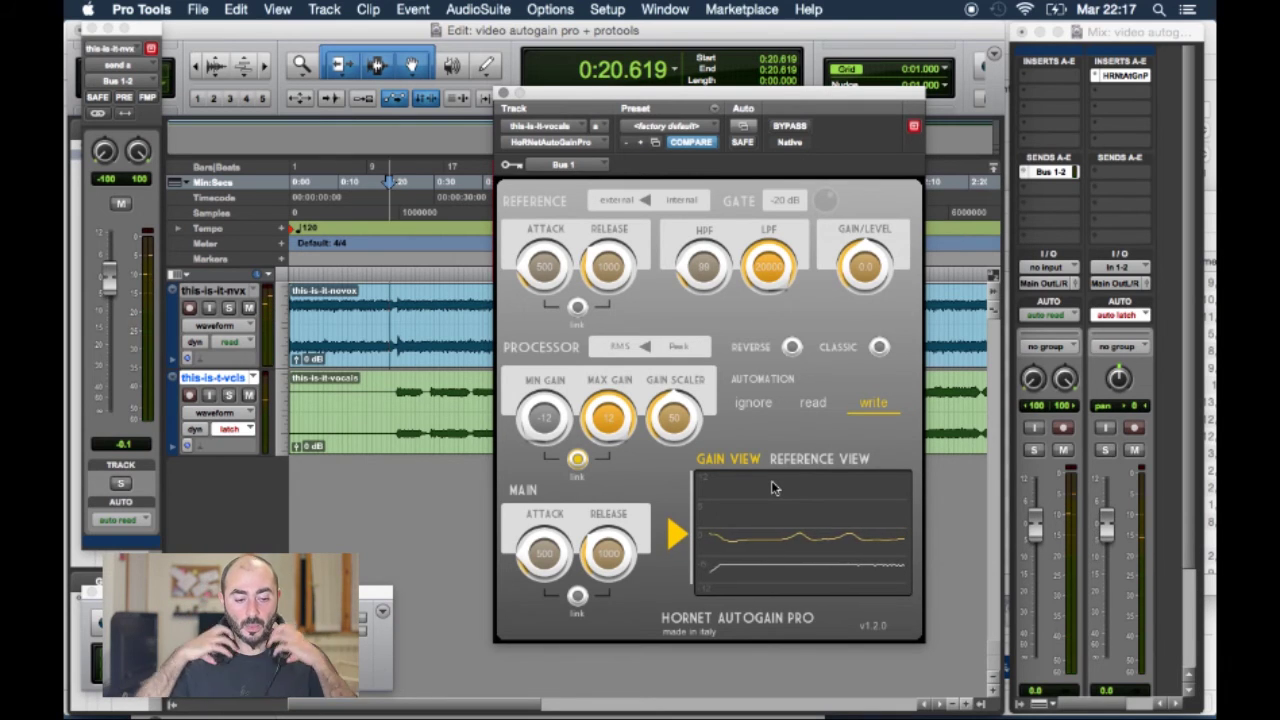
- Show the HoRNetAutoGainPro Gain automation lane under the vocals and make it taller
{"action": "left_click", "coordinate": [175, 449]}
{"action": "left_click", "coordinate": [220, 467]}
{"action": "mouse_move", "coordinate": [268, 535]}
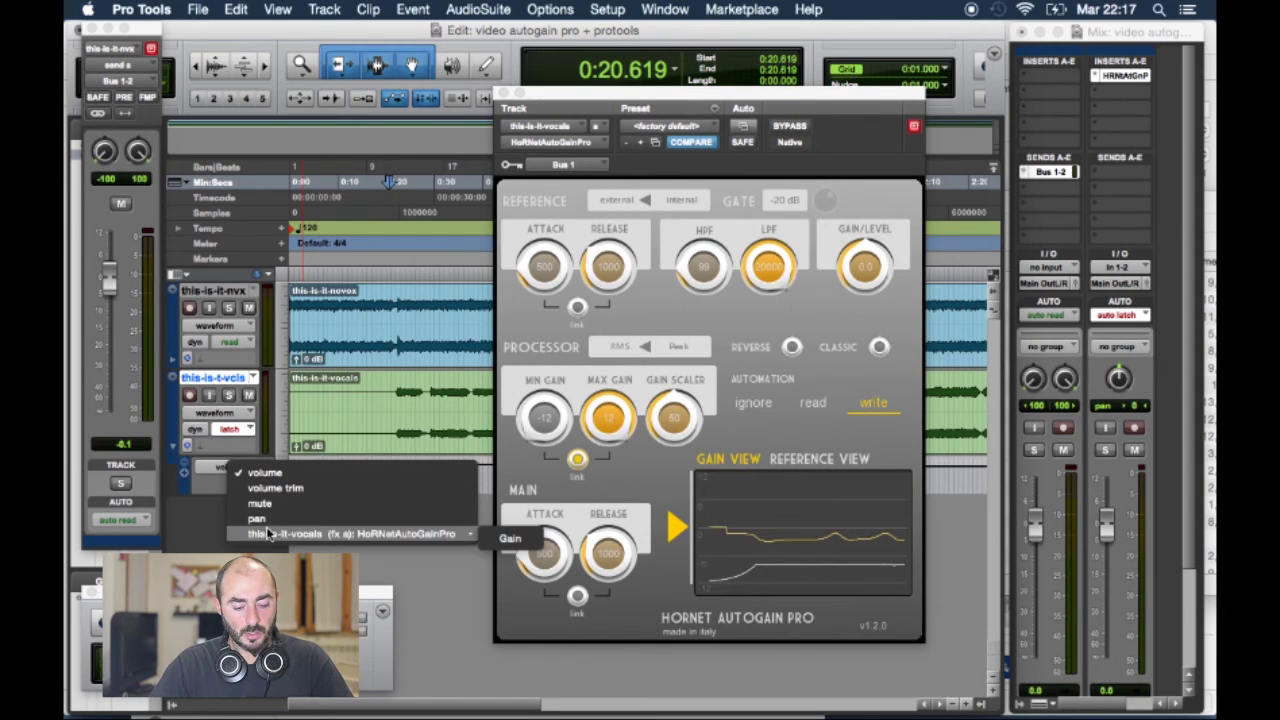
{"action": "left_click", "coordinate": [508, 540]}
{"action": "left_click_drag", "start_coordinate": [602, 96], "coordinate": [832, 108]}
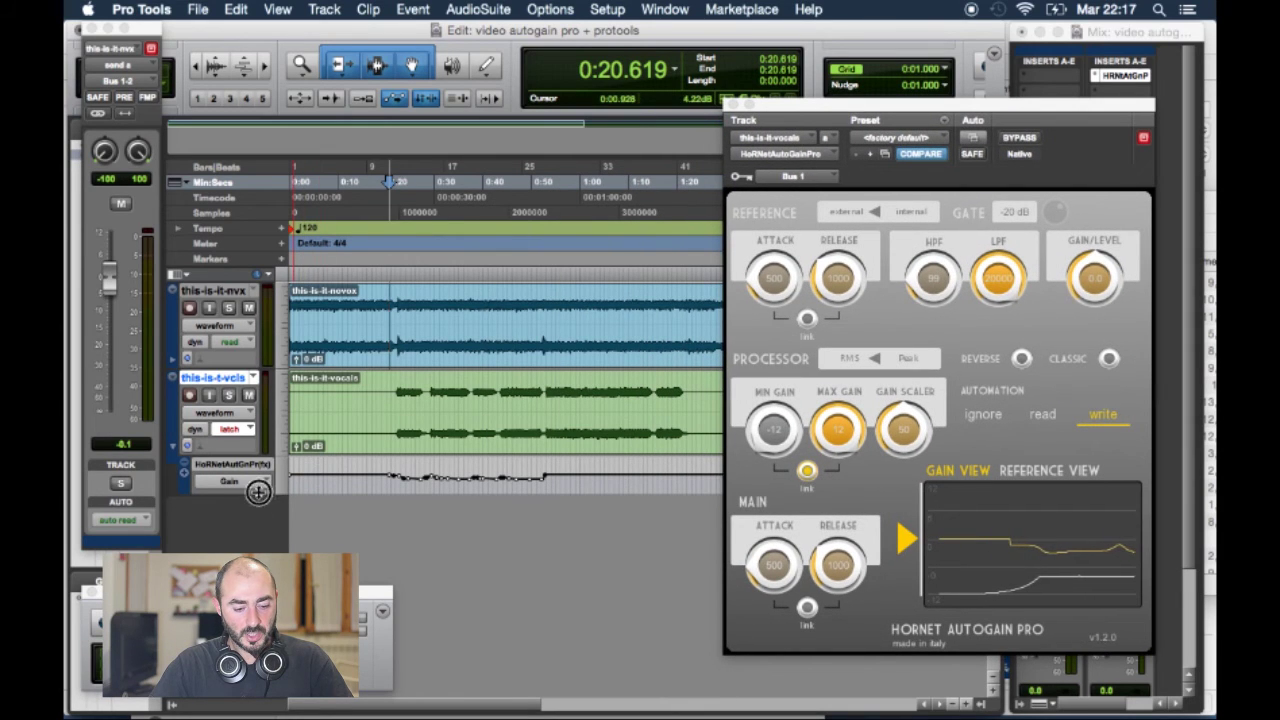
{"action": "left_click_drag", "start_coordinate": [258, 492], "coordinate": [258, 556]}
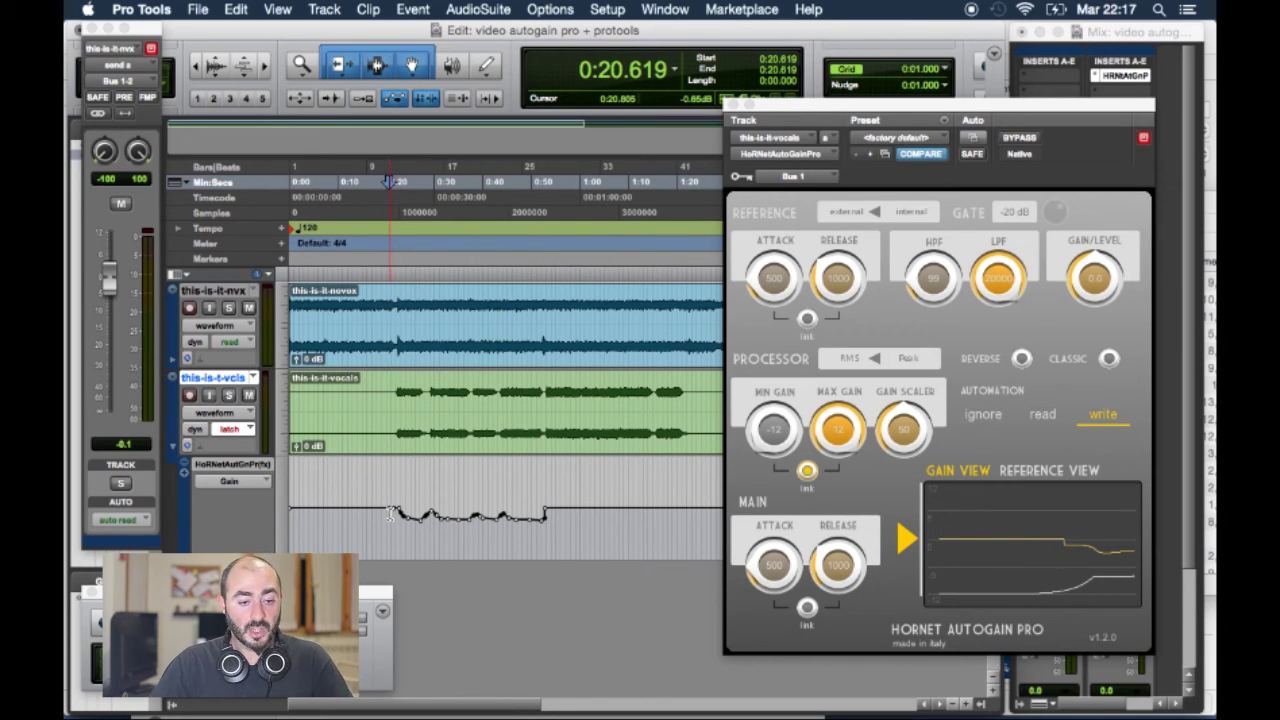
- Try drawing a peak with the Pencil, undo it, and move the plug-in window aside
{"action": "left_click", "coordinate": [487, 66]}
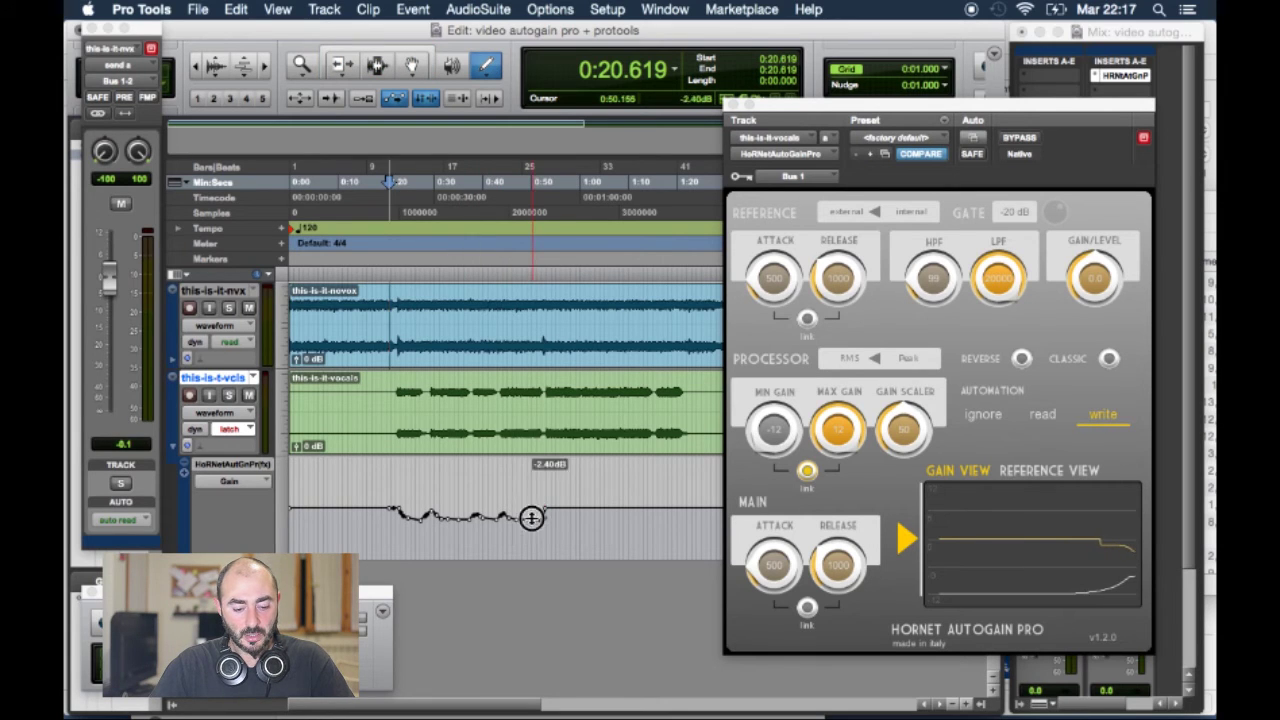
{"action": "mouse_move", "coordinate": [531, 517]}
{"action": "left_mouse_down"}
{"action": "mouse_move", "coordinate": [505, 513]}
{"action": "mouse_move", "coordinate": [489, 541]}
{"action": "left_mouse_up"}
{"action": "key", "text": "super+z"}
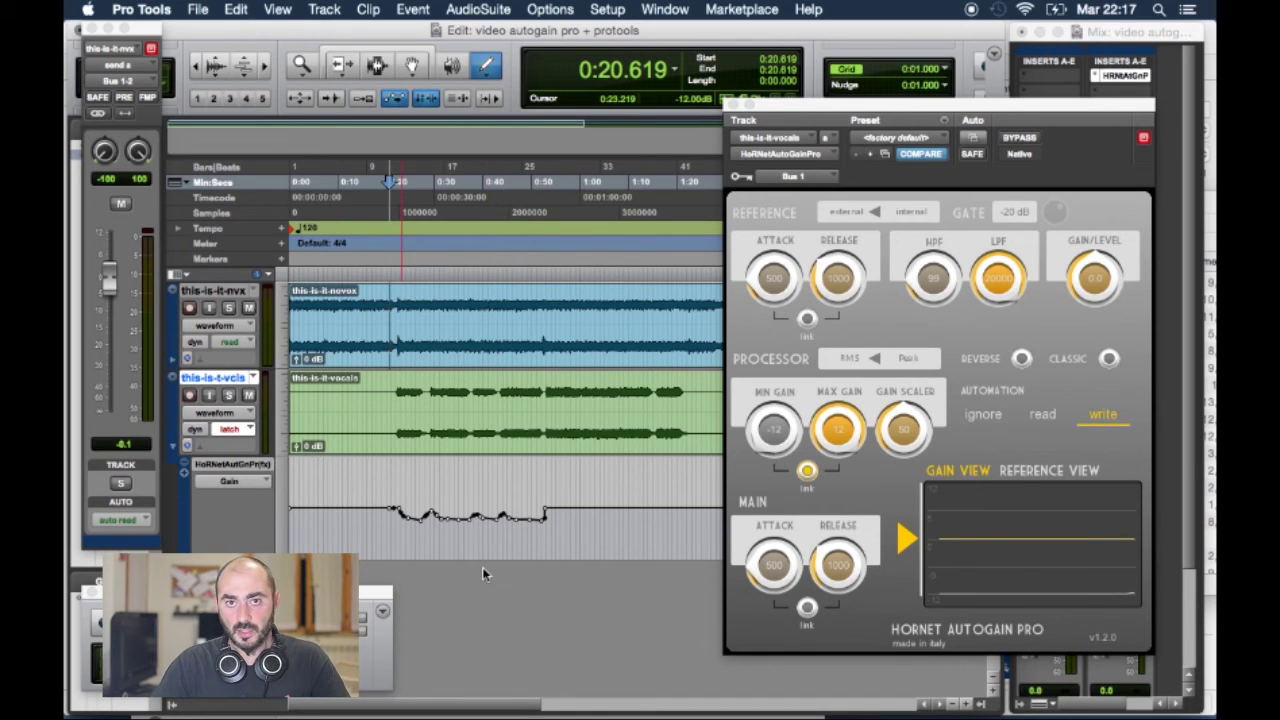
{"action": "left_click_drag", "start_coordinate": [1015, 108], "coordinate": [951, 95]}
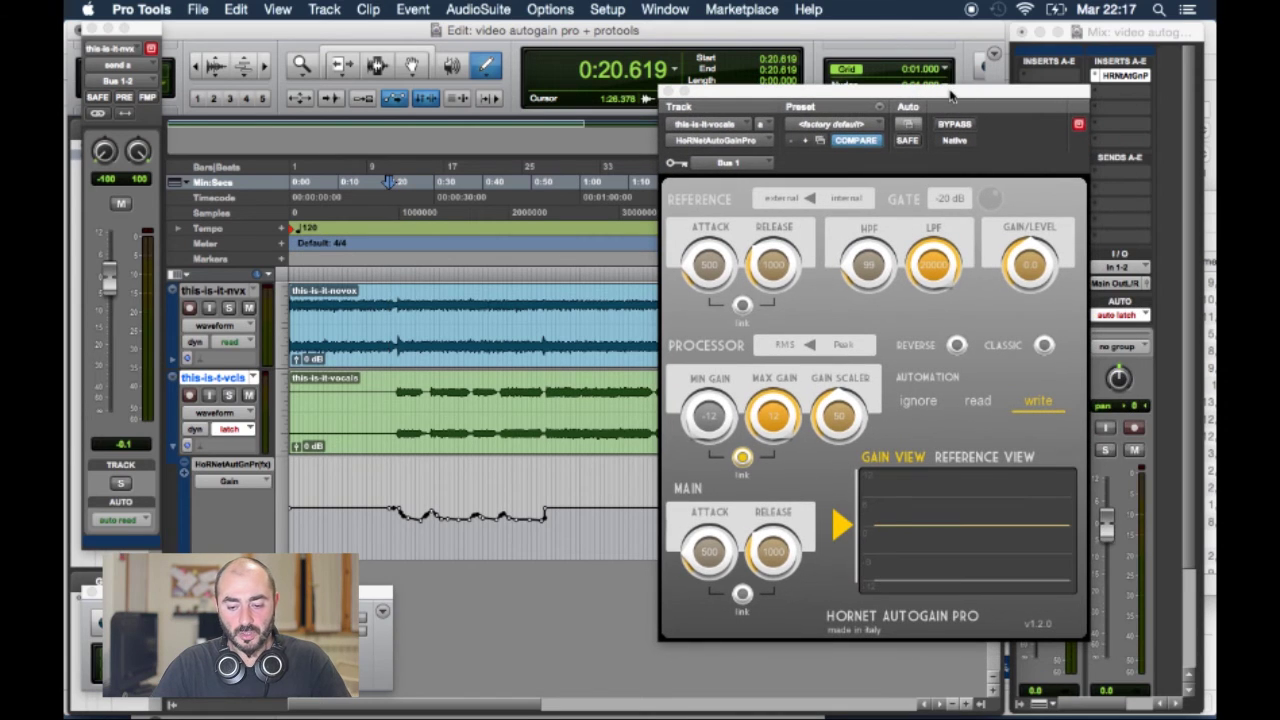
- Set both AutoGain and the vocals track automation mode to read
{"action": "left_click", "coordinate": [977, 402]}
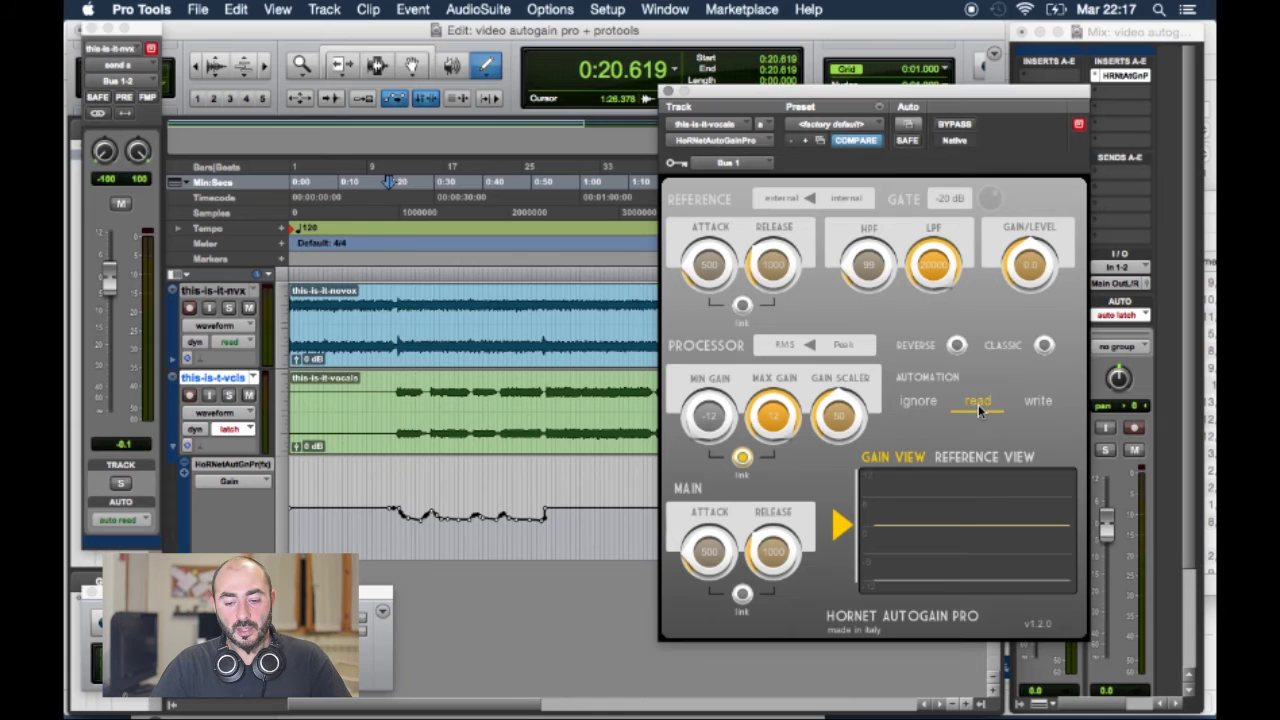
{"action": "left_click", "coordinate": [218, 430]}
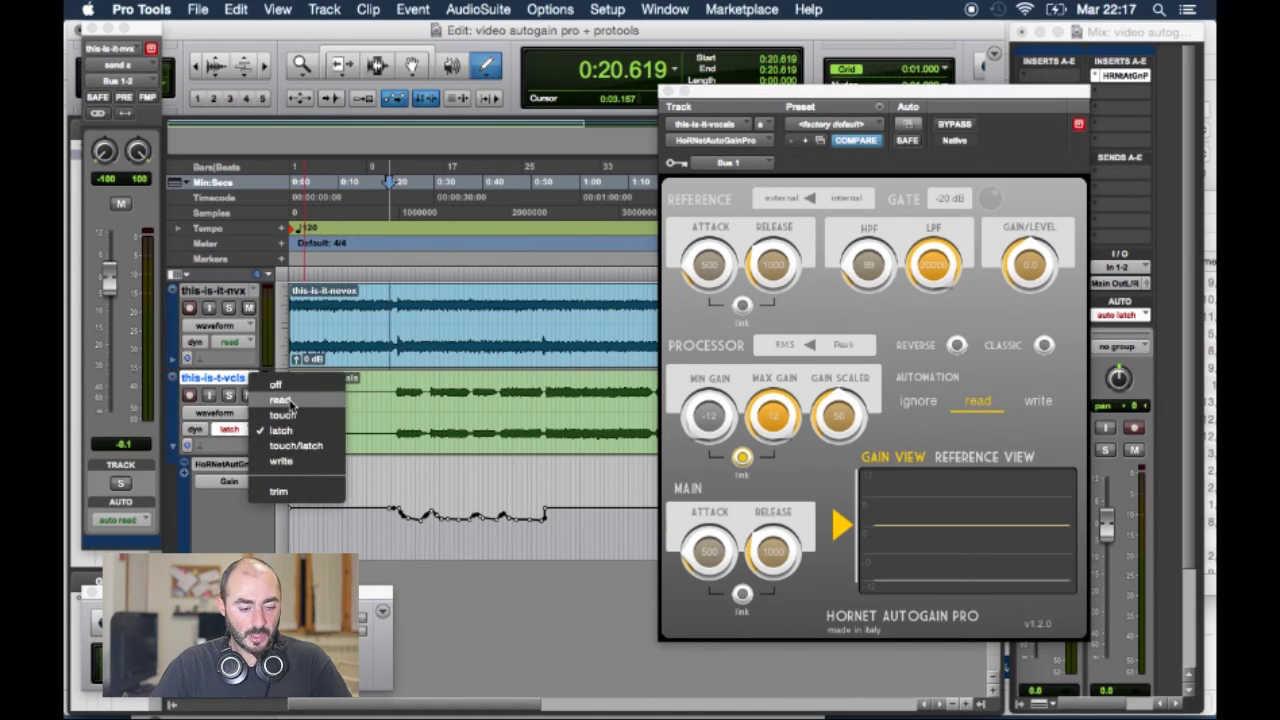
{"action": "left_click", "coordinate": [285, 400]}
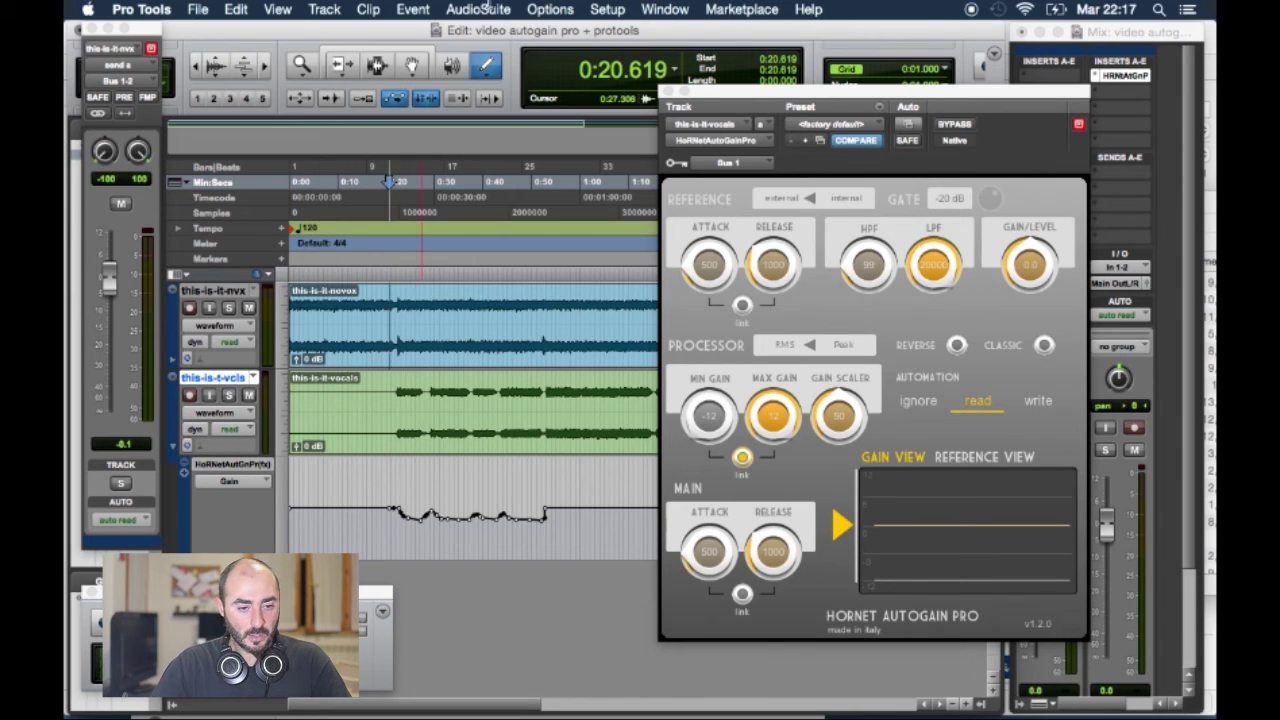
- Place the playback start at 0:18.947 with the Selector tool
{"action": "left_click", "coordinate": [377, 65]}
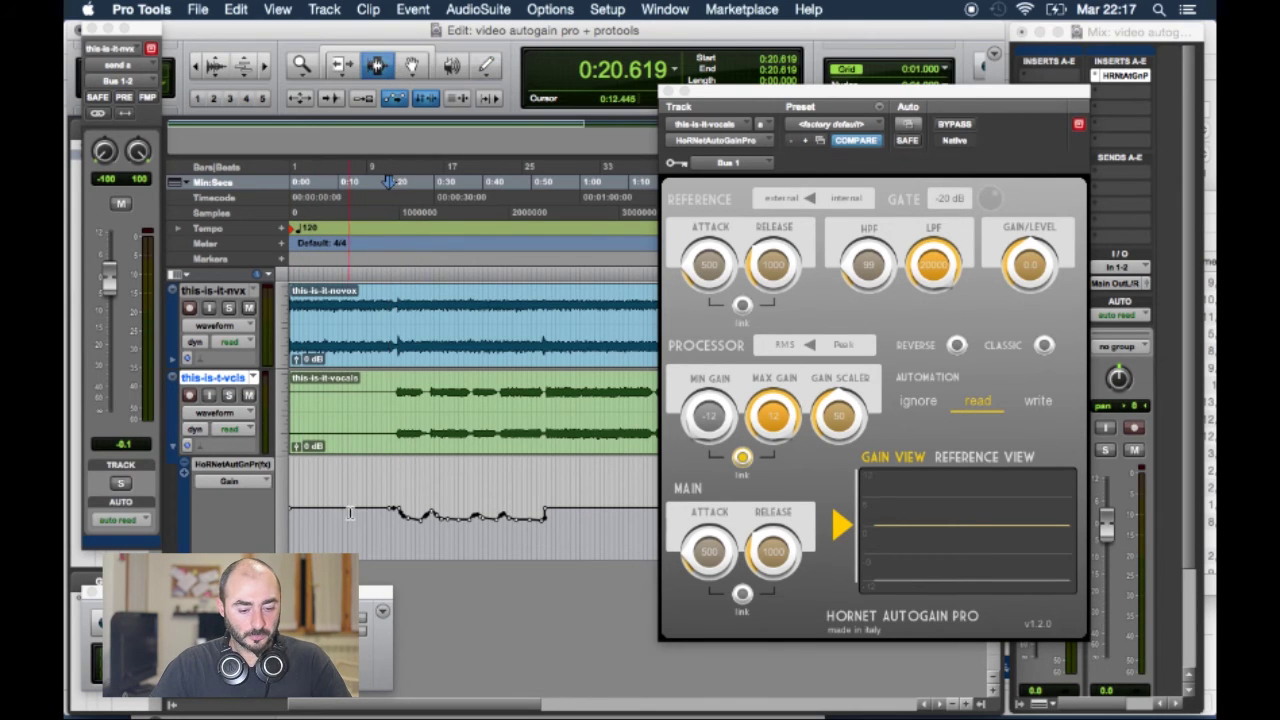
{"action": "left_click", "coordinate": [395, 516]}
{"action": "left_click", "coordinate": [381, 516]}
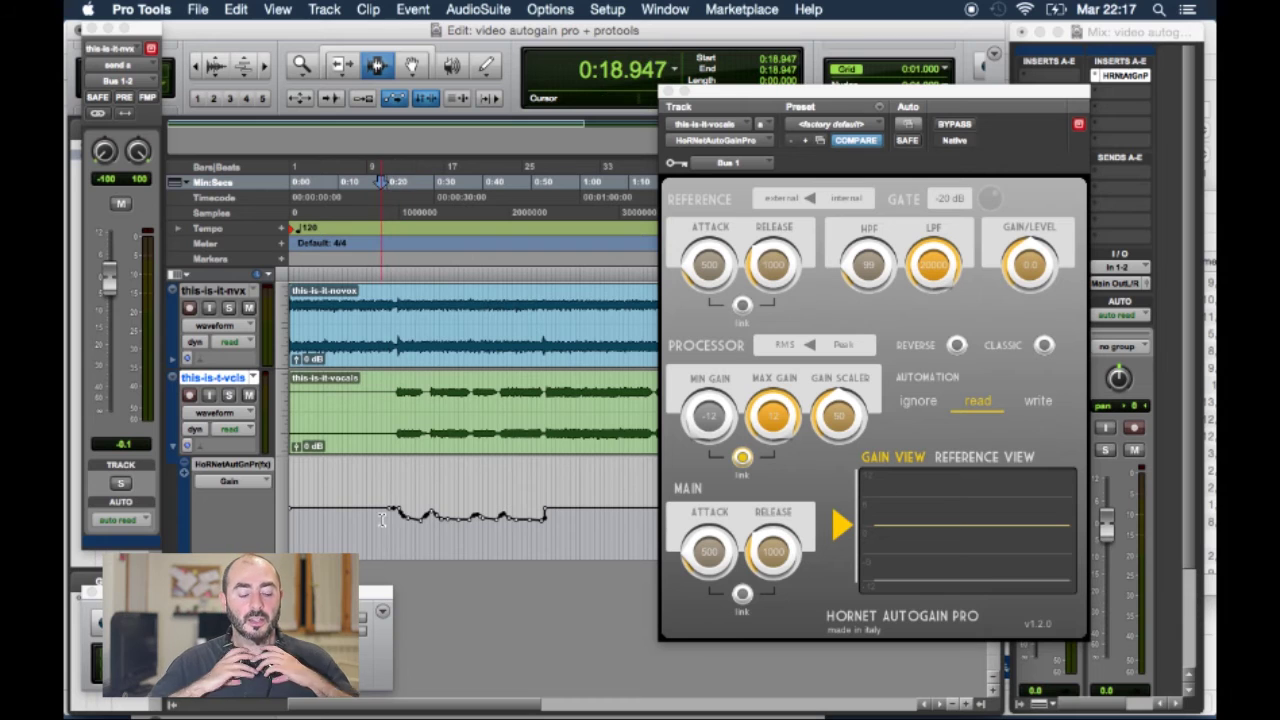
{"action": "key", "text": "space"}
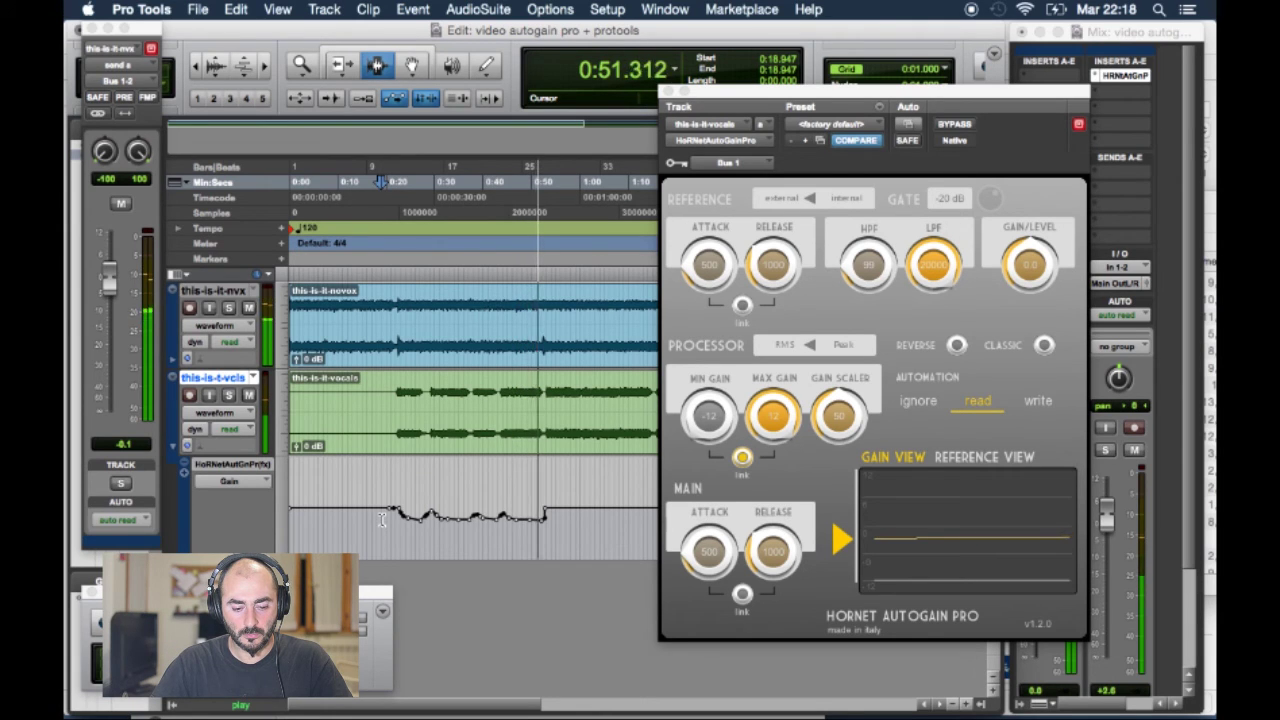
{"action": "key", "text": "space"}
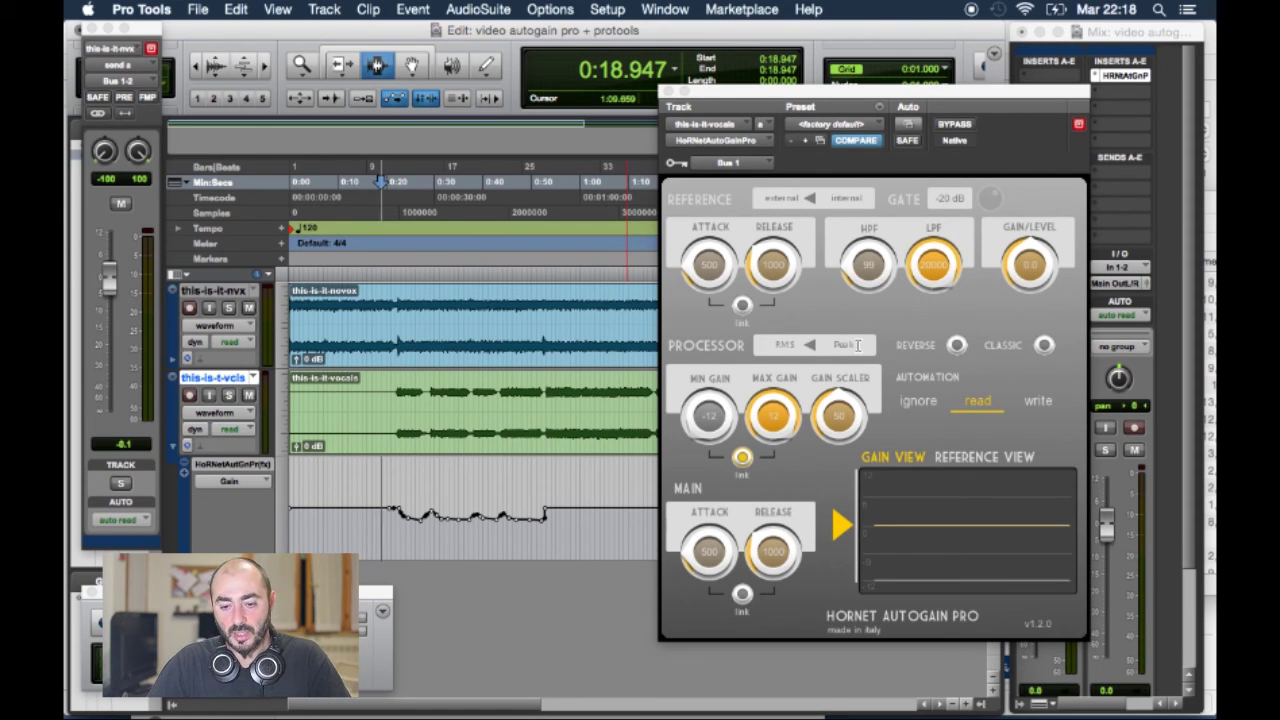
- Toggle Classic and Reverse on and back off, then switch detection to Peak
{"action": "left_click", "coordinate": [1045, 344]}
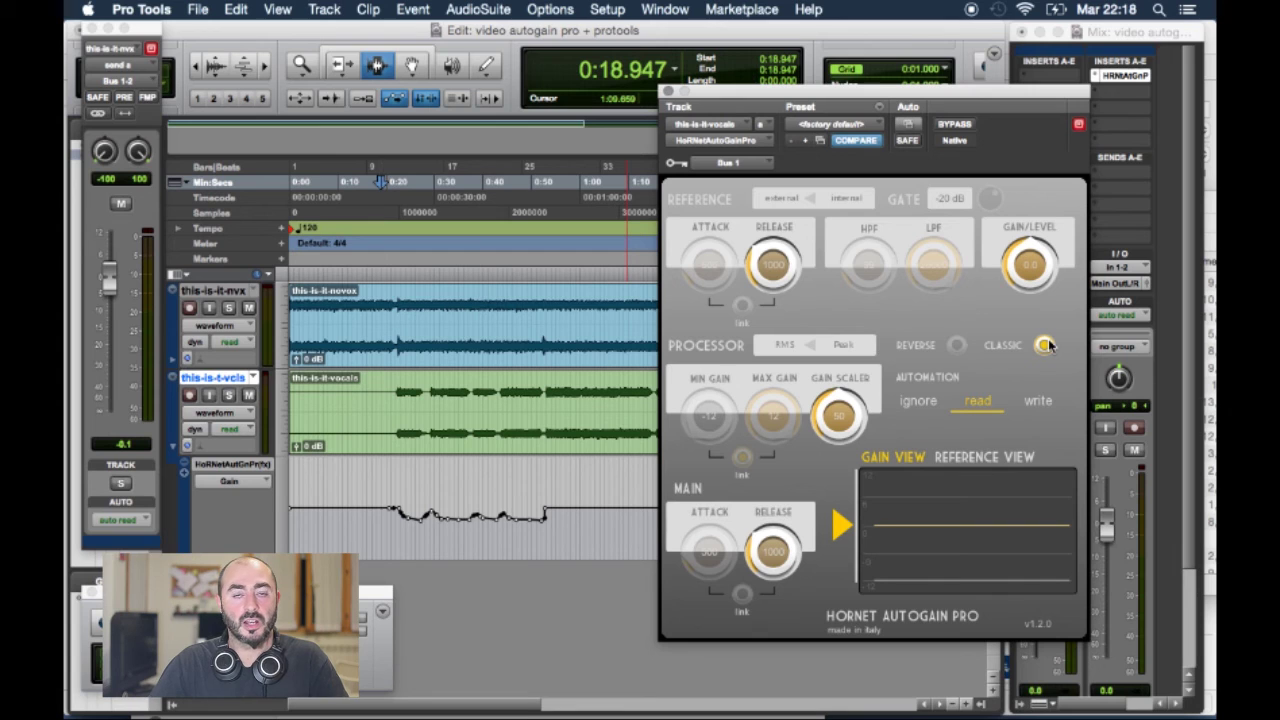
{"action": "left_click", "coordinate": [1045, 344]}
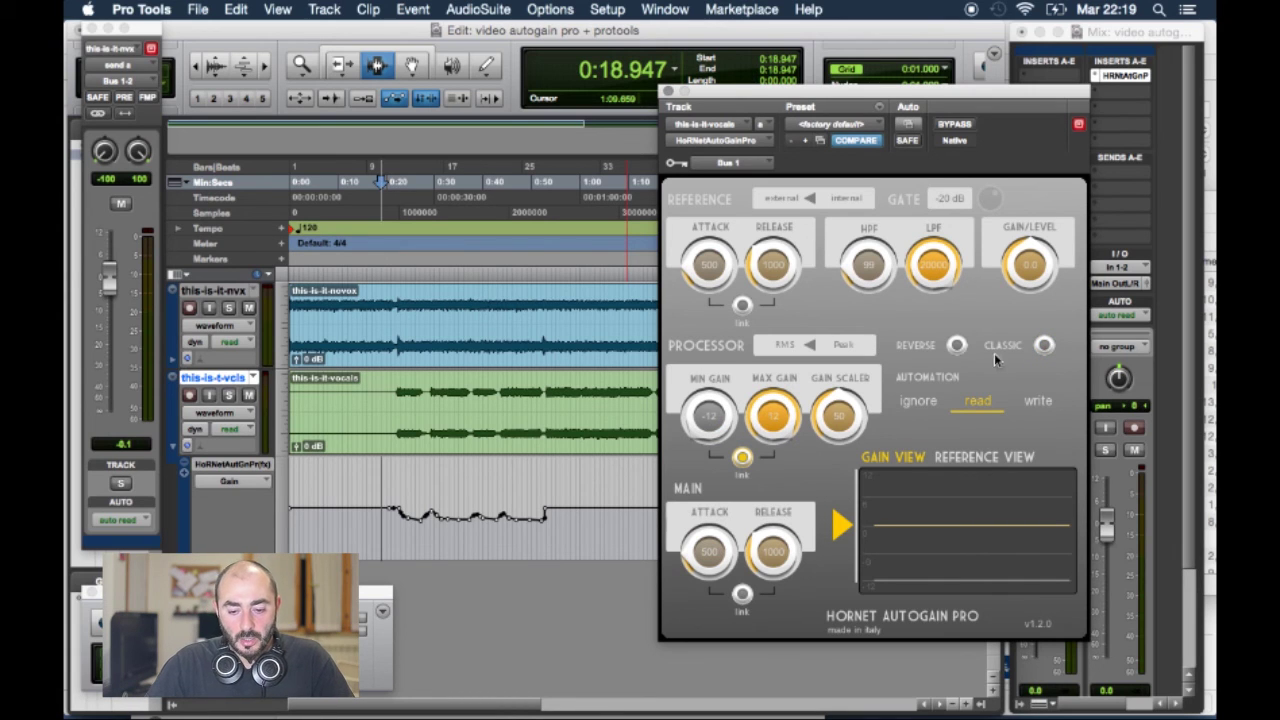
{"action": "left_click", "coordinate": [957, 345]}
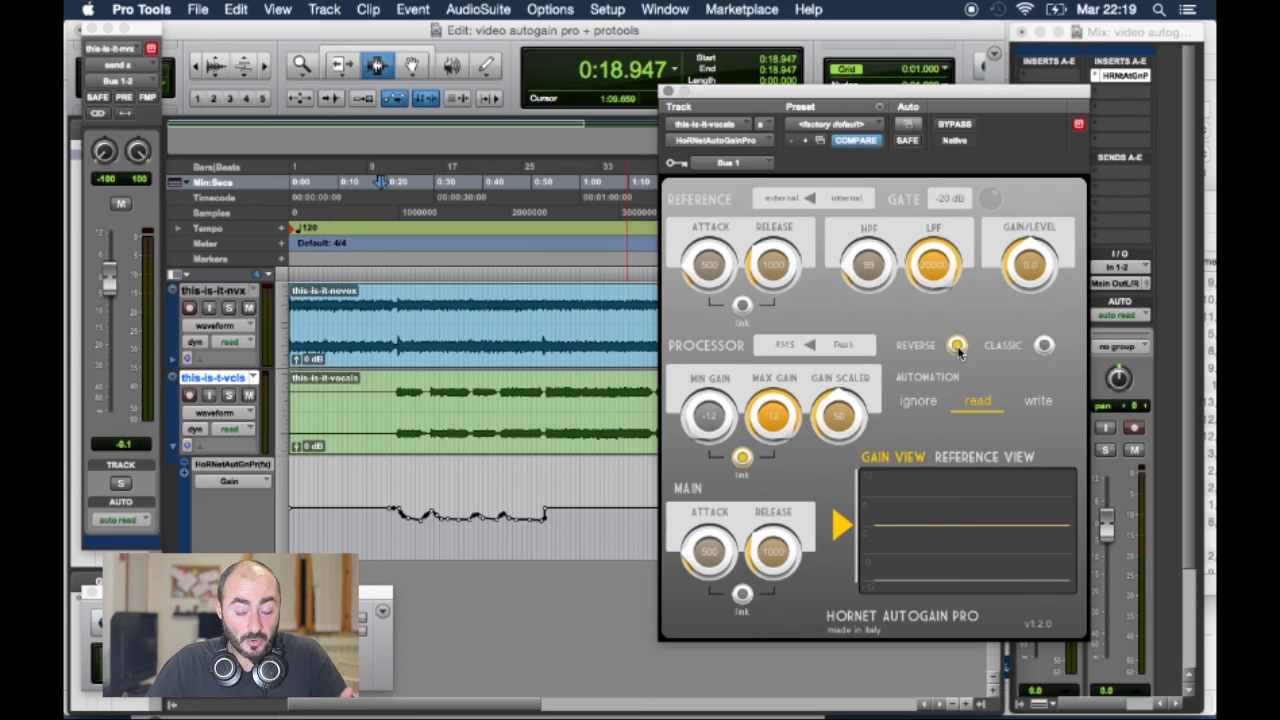
{"action": "left_click", "coordinate": [957, 345]}
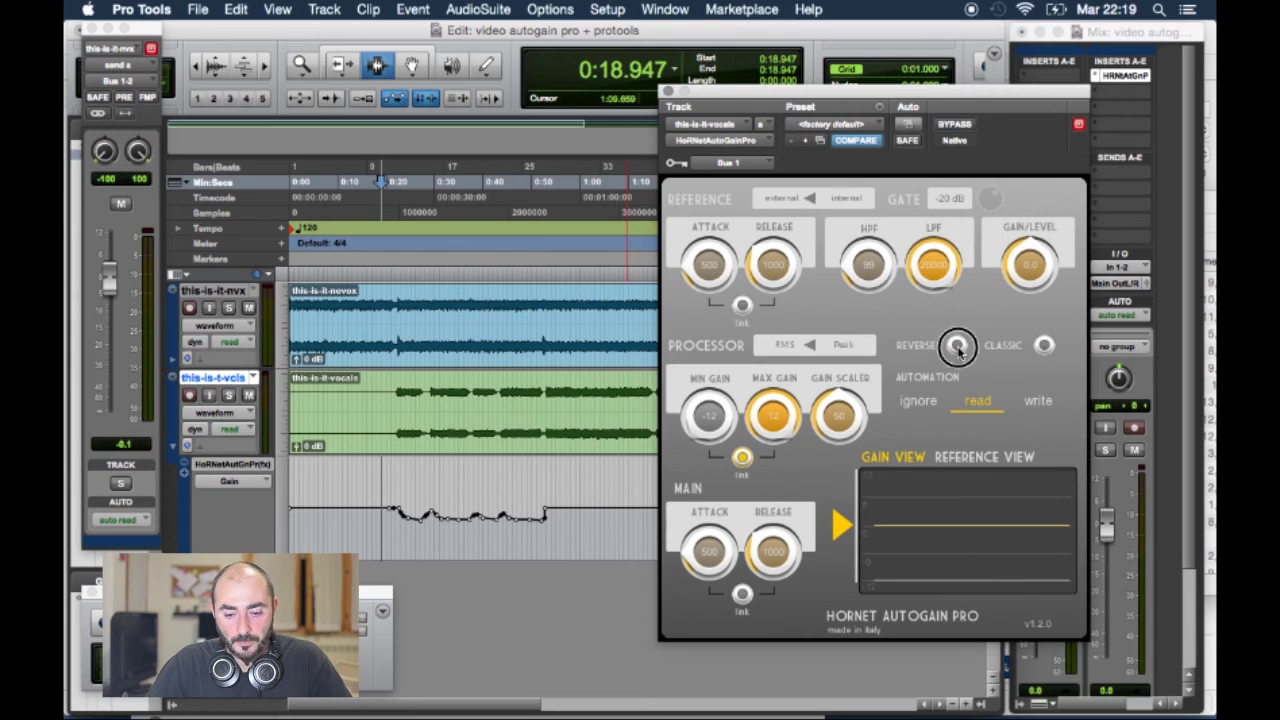
{"action": "left_click", "coordinate": [816, 346]}
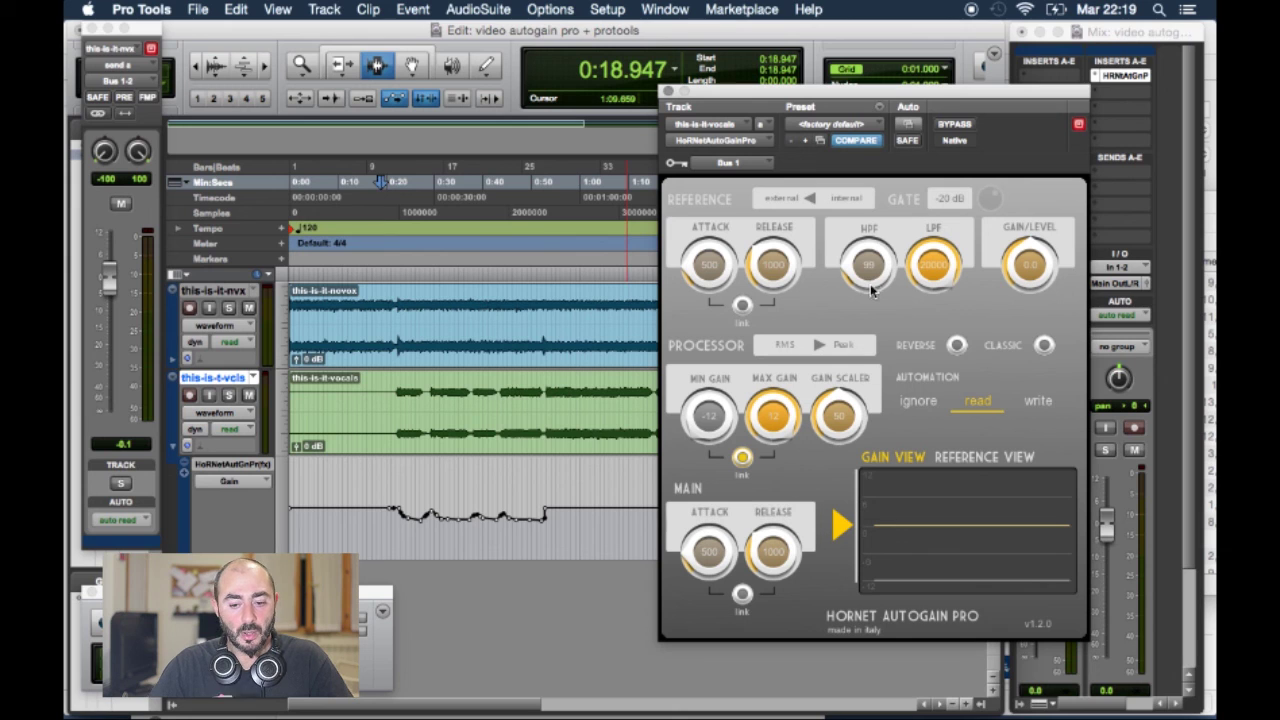
- Set AutoGain's HPF to 20, LPF to about 3004, and Gain/Level to 0.5
{"action": "left_click_drag", "start_coordinate": [872, 289], "coordinate": [890, 380]}
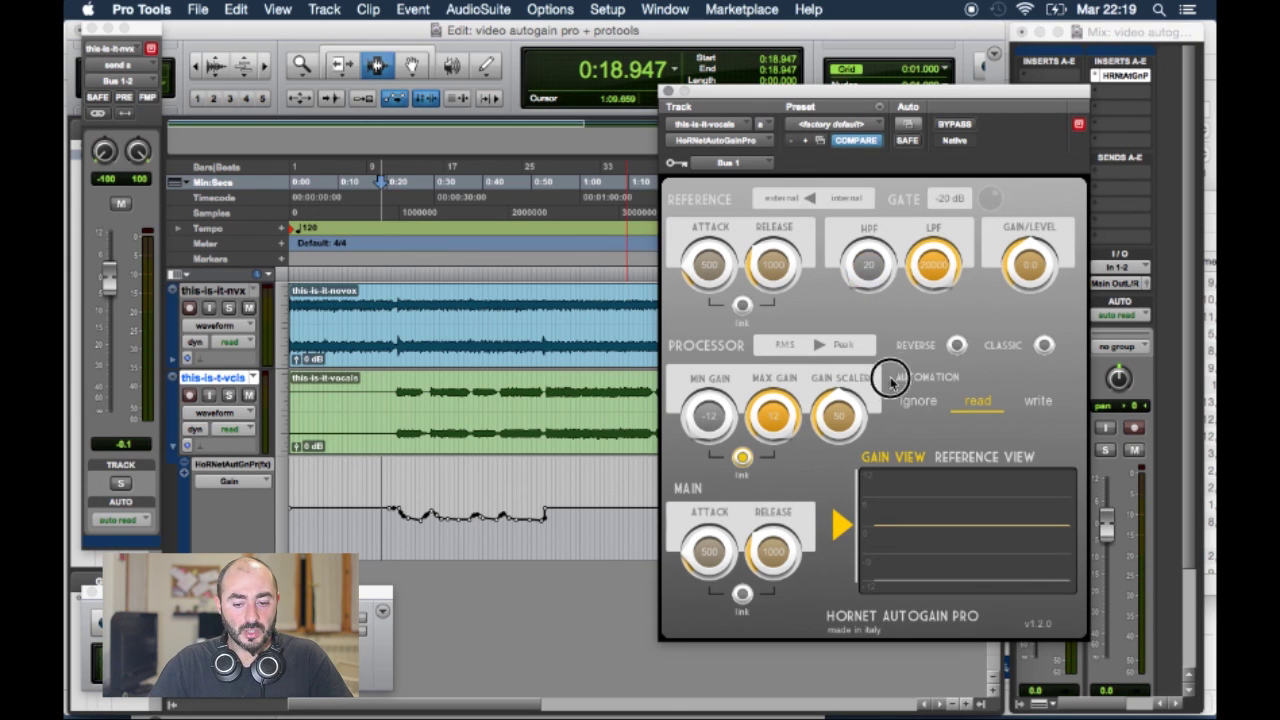
{"action": "left_click_drag", "start_coordinate": [915, 280], "coordinate": [905, 491]}
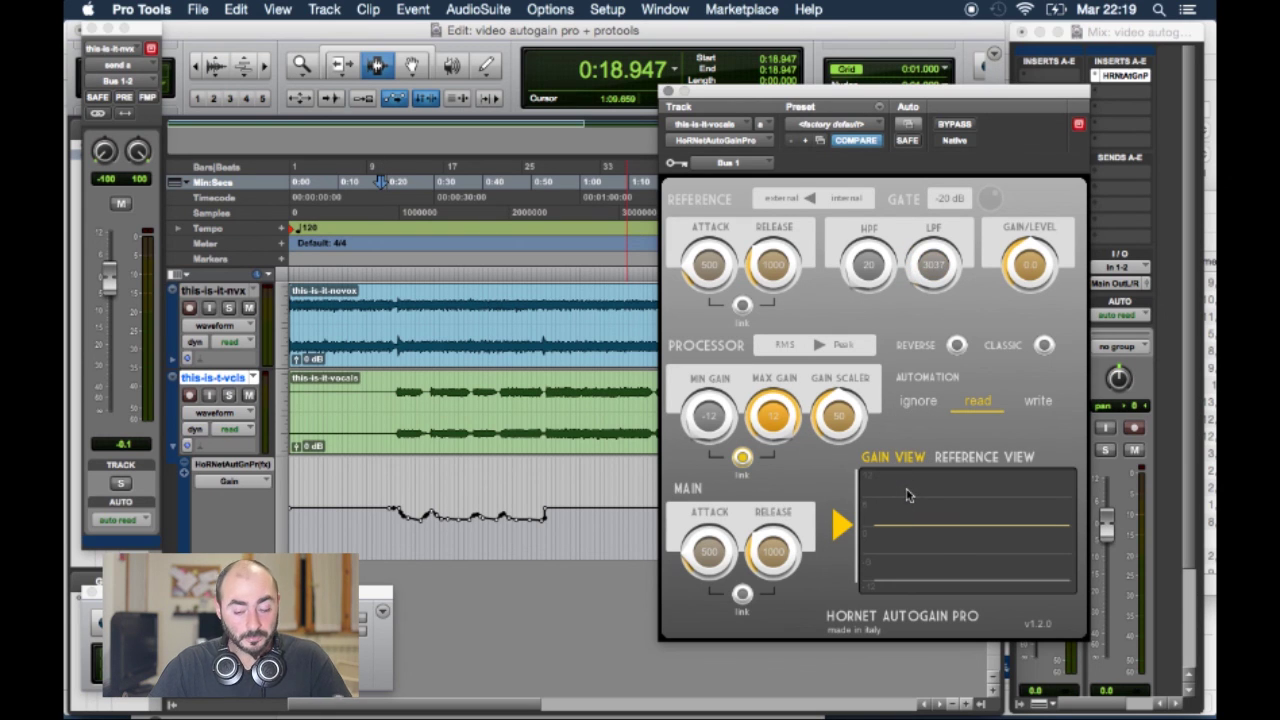
{"action": "left_click_drag", "start_coordinate": [924, 272], "coordinate": [920, 292]}
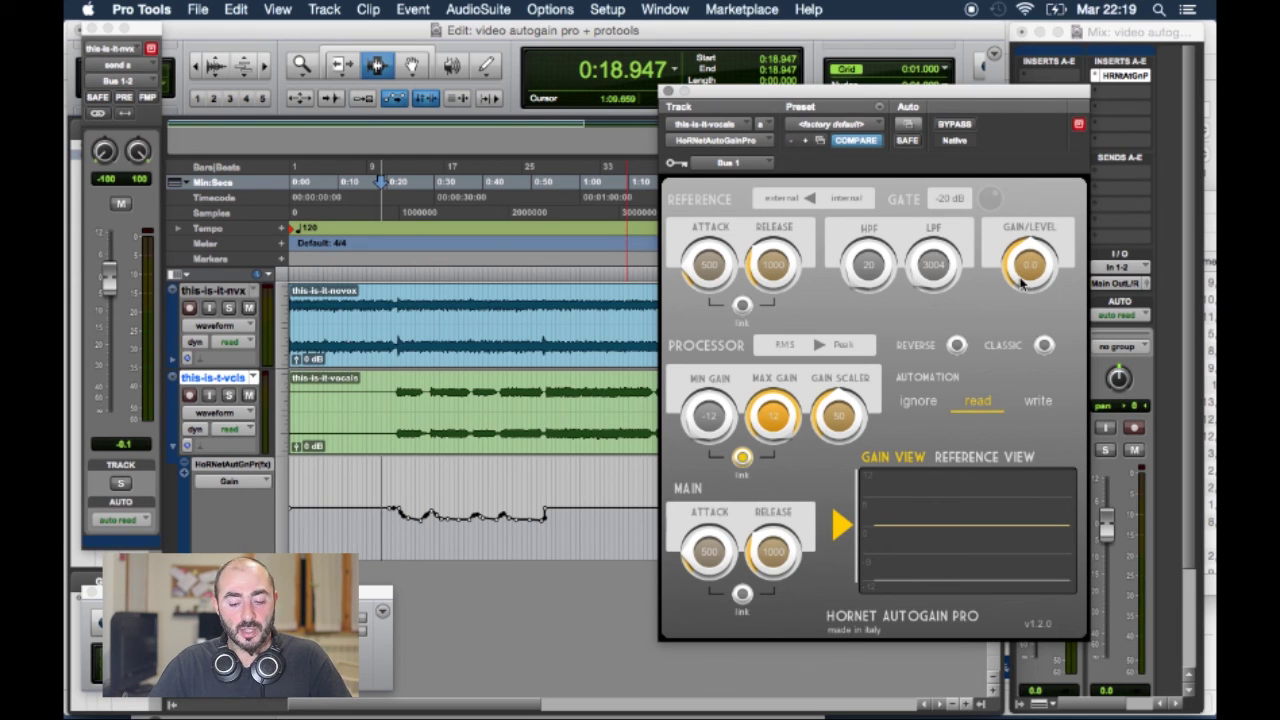
{"action": "mouse_move", "coordinate": [1015, 283]}
{"action": "left_mouse_down"}
{"action": "mouse_move", "coordinate": [1020, 249]}
{"action": "mouse_move", "coordinate": [1008, 282]}
{"action": "left_mouse_up"}
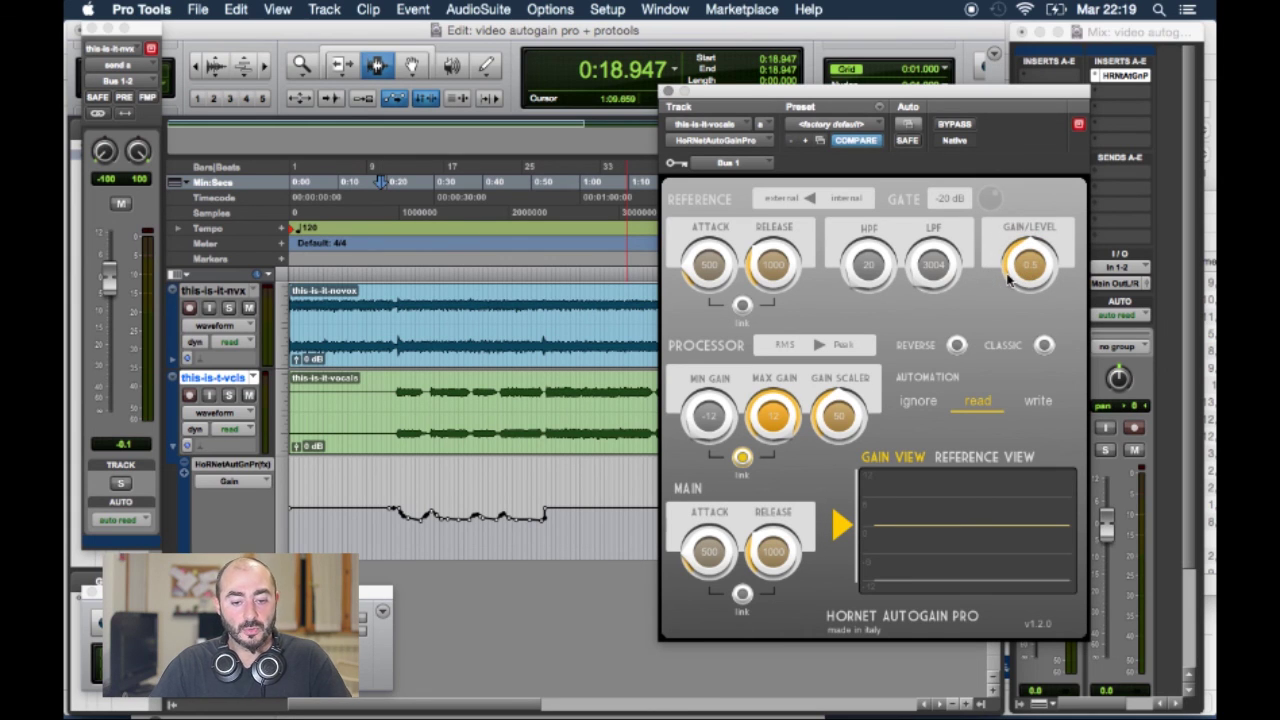